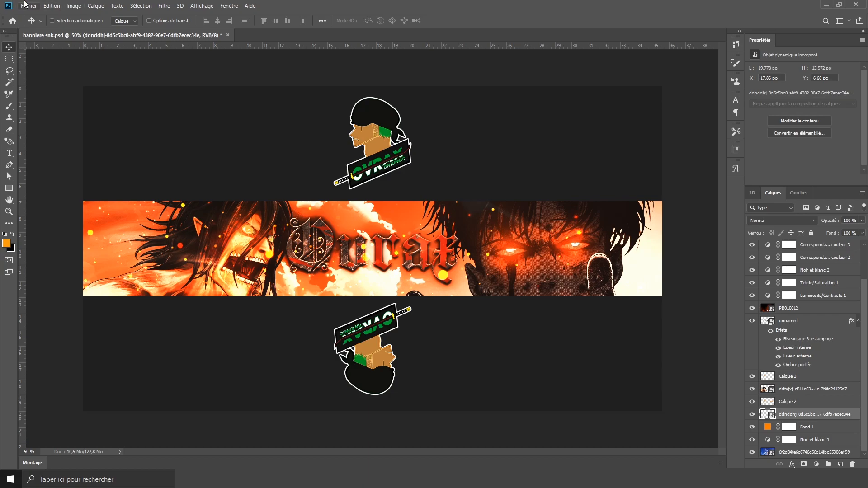
# - Open TEMPLATE BANNIER YOUTUBE.png and add an empty layer beneath the template layer
pyautogui.click(25, 4)
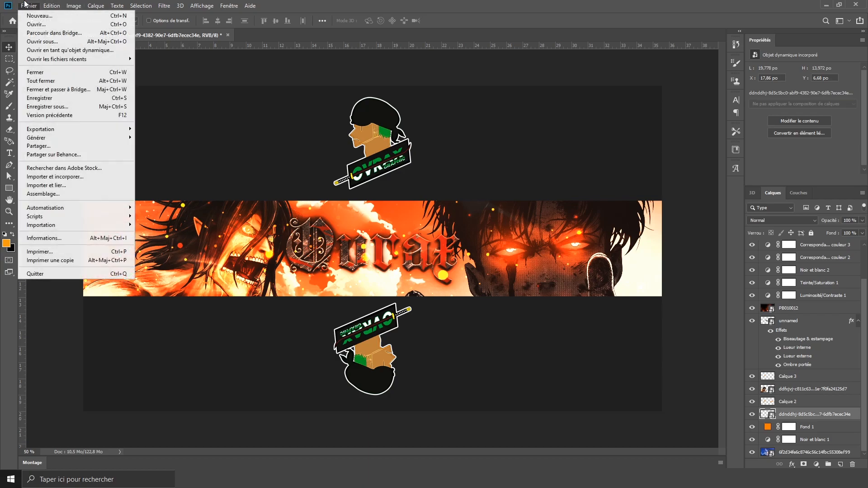
pyautogui.click(36, 24)
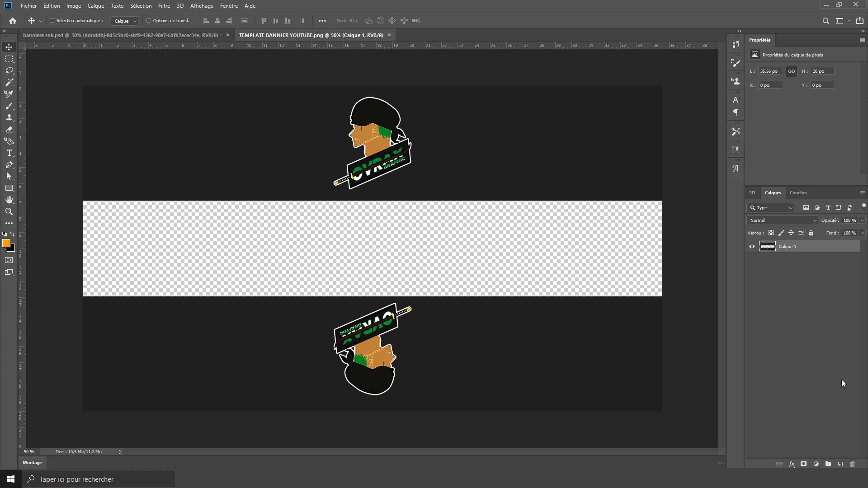
pyautogui.click(840, 464)
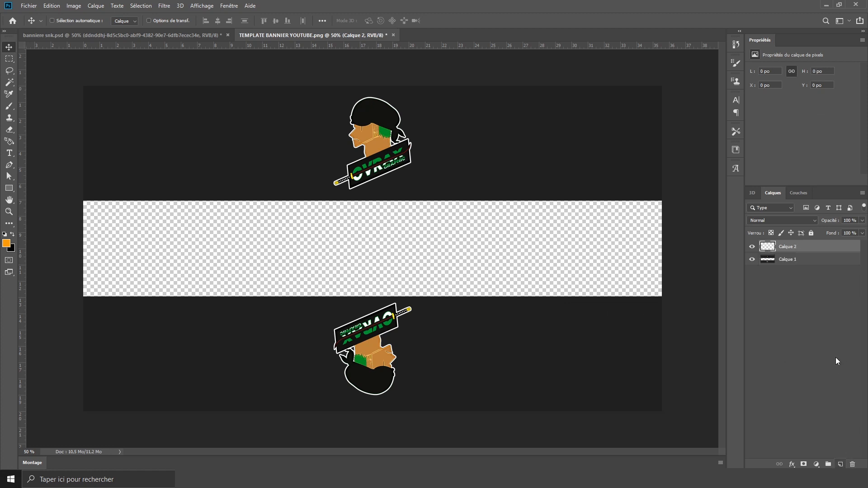
pyautogui.moveTo(797, 248); pyautogui.dragTo(794, 271)
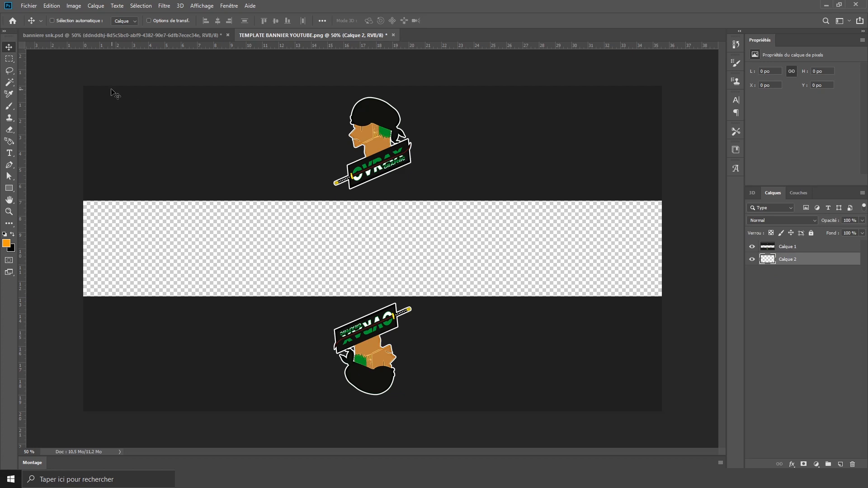
# - Embed the blue cloudy sky image beneath the template and enlarge it to cover the banner's full width
pyautogui.click(28, 4)
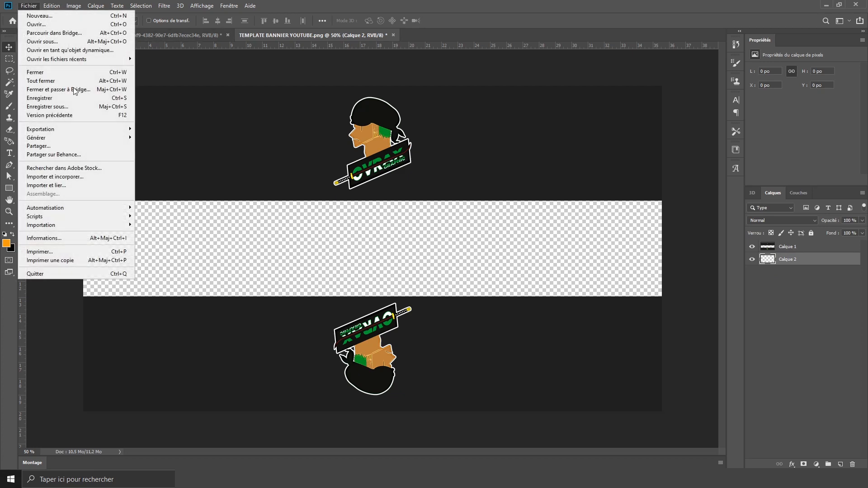
pyautogui.click(104, 176)
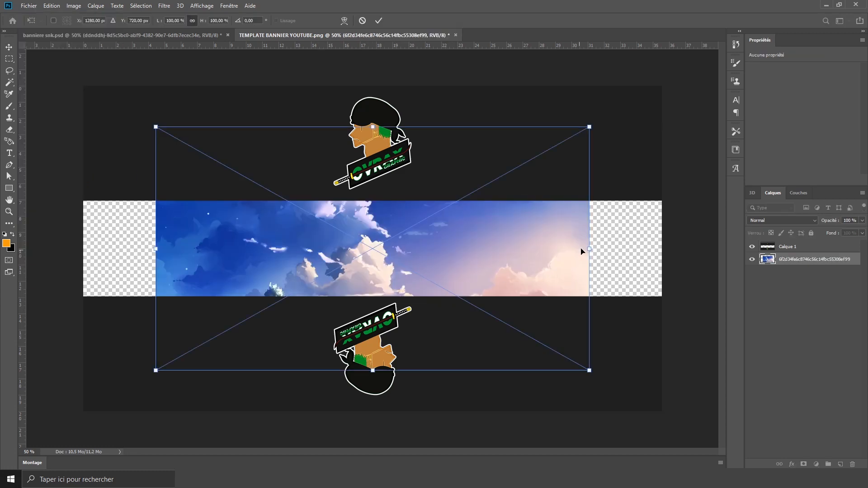
pyautogui.moveTo(594, 252); pyautogui.dragTo(676, 248)
pyautogui.moveTo(156, 248); pyautogui.dragTo(68, 261)
pyautogui.press('Return')
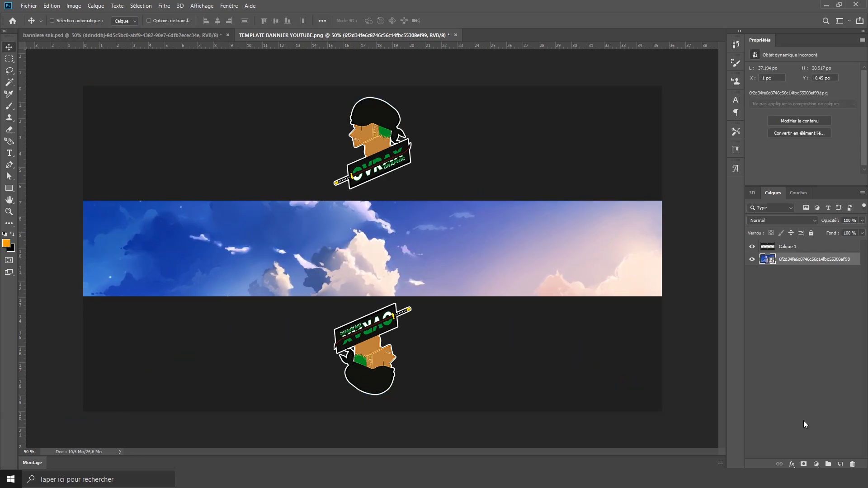
# - Tint the sky image with a Noir et blanc adjustment and an orange #f4800f solid colour fill in Lumière tamisée blending
pyautogui.click(817, 464)
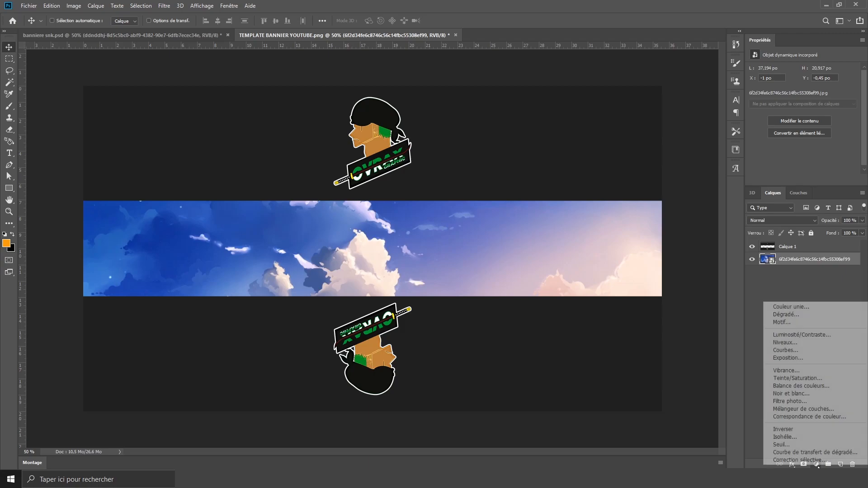
pyautogui.click(812, 395)
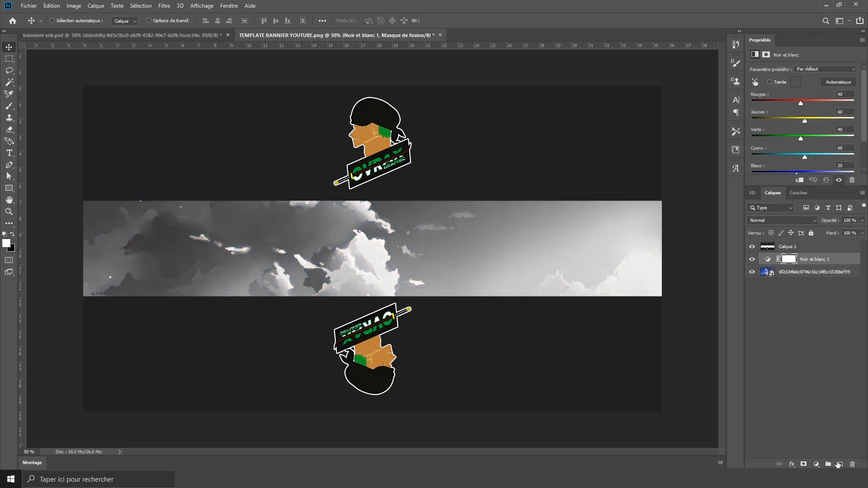
pyautogui.click(816, 464)
pyautogui.click(782, 310)
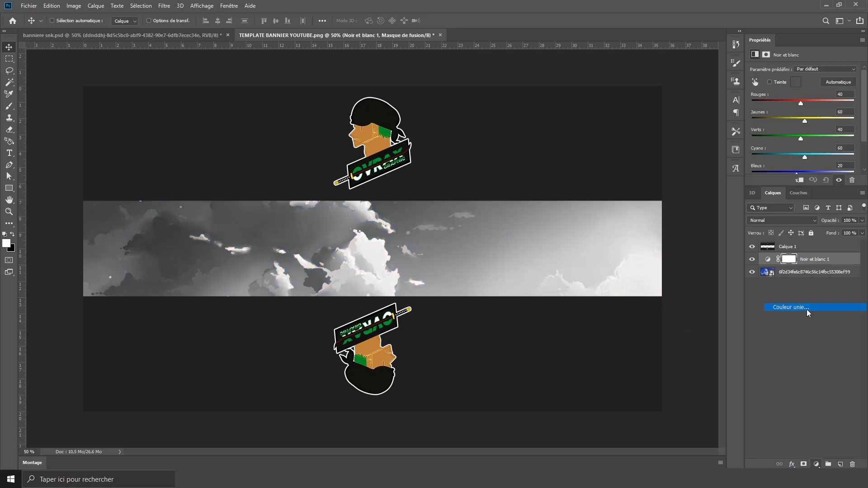
pyautogui.moveTo(686, 395); pyautogui.dragTo(688, 399)
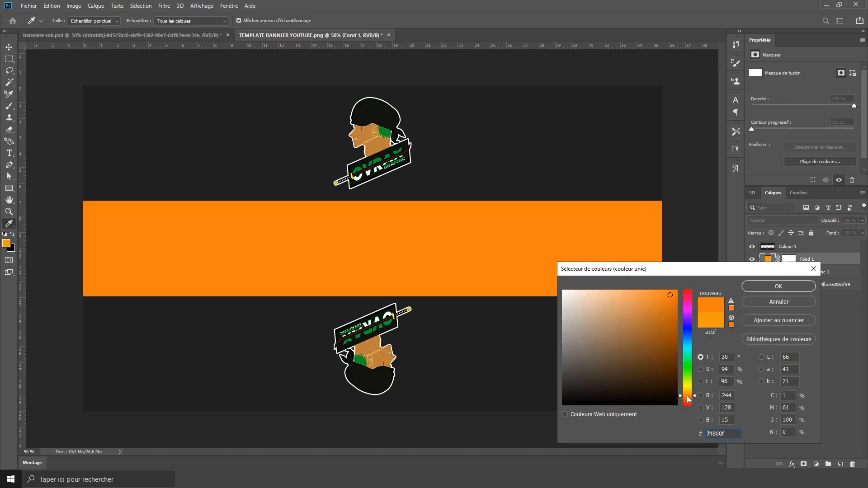
pyautogui.click(785, 286)
pyautogui.click(783, 220)
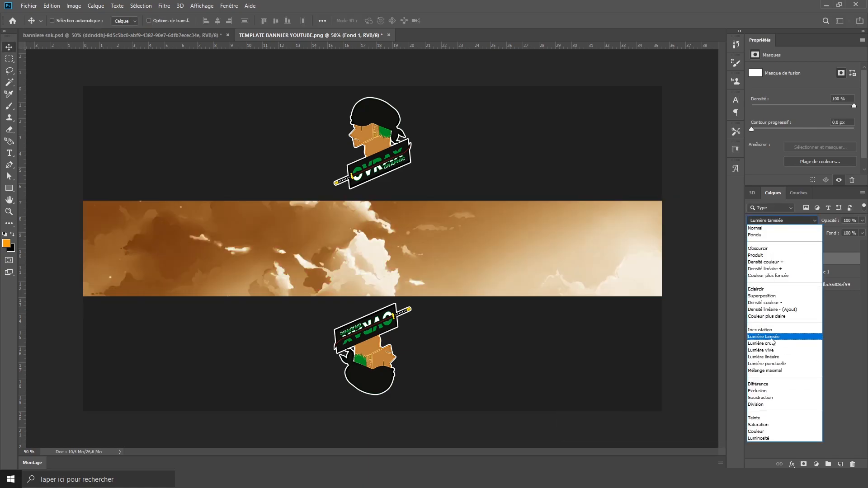
pyautogui.click(772, 339)
# - Embed the black-and-white character with glowing eyes, scale it down to about 17.8 po wide, and position it at the banner's right end
pyautogui.click(28, 7)
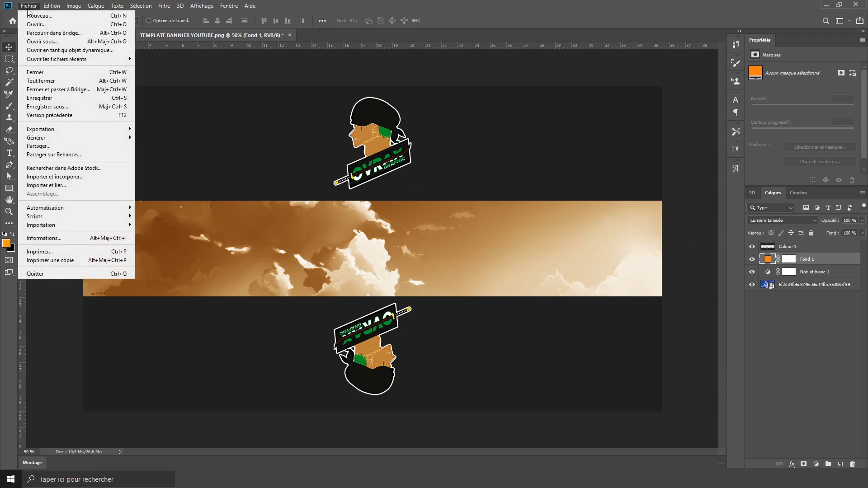
pyautogui.click(55, 177)
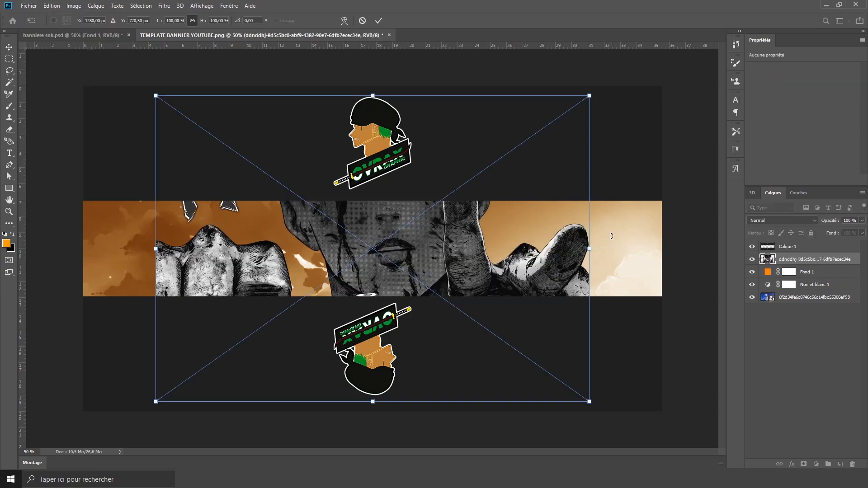
pyautogui.moveTo(590, 248); pyautogui.dragTo(435, 248)
pyautogui.moveTo(370, 263); pyautogui.dragTo(591, 313)
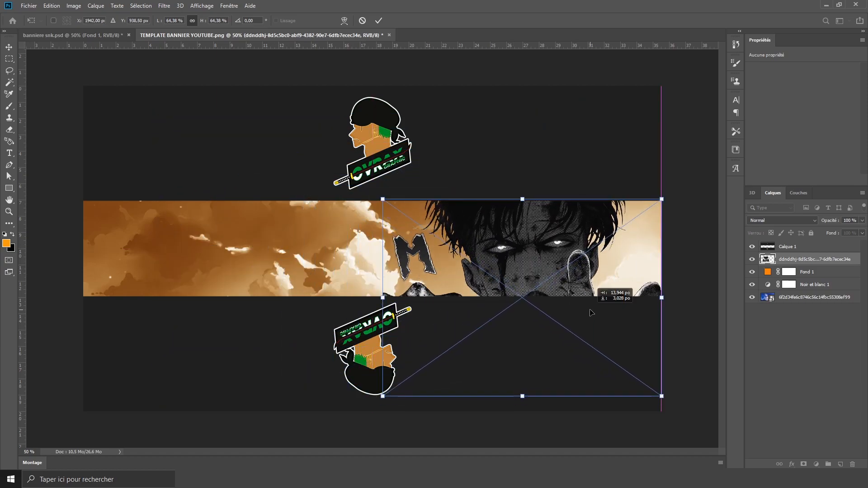
pyautogui.moveTo(382, 298); pyautogui.dragTo(411, 297)
pyautogui.press('Return')
pyautogui.press('Left')
pyautogui.press('Right')
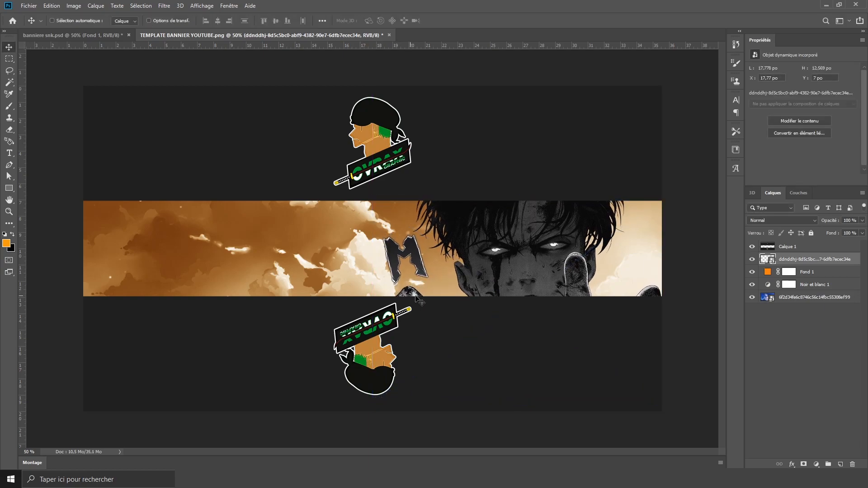
# - Open the black-and-white character's smart object contents and set the brush hardness to 100%
pyautogui.doubleClick(772, 262)
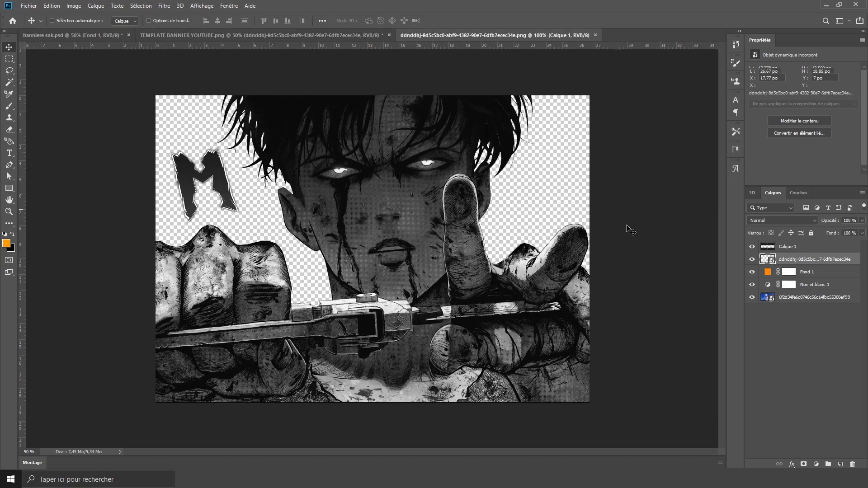
pyautogui.click(9, 106)
pyautogui.moveTo(248, 194); pyautogui.dragTo(210, 194)
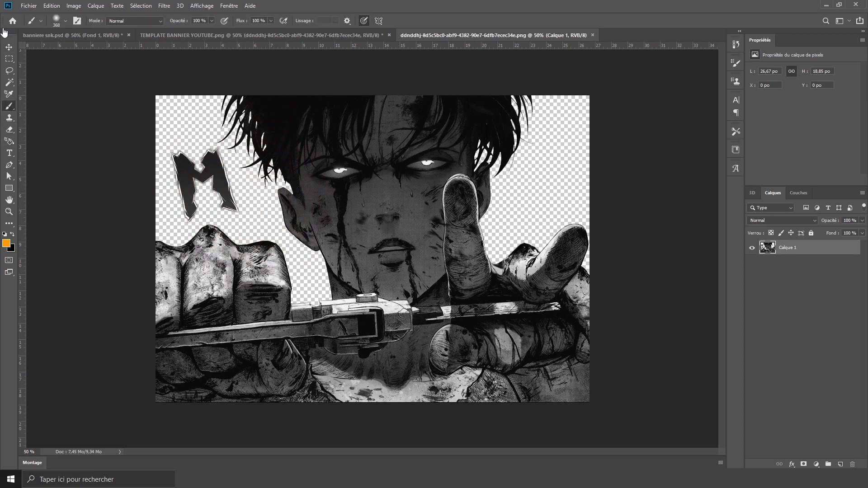
pyautogui.click(65, 22)
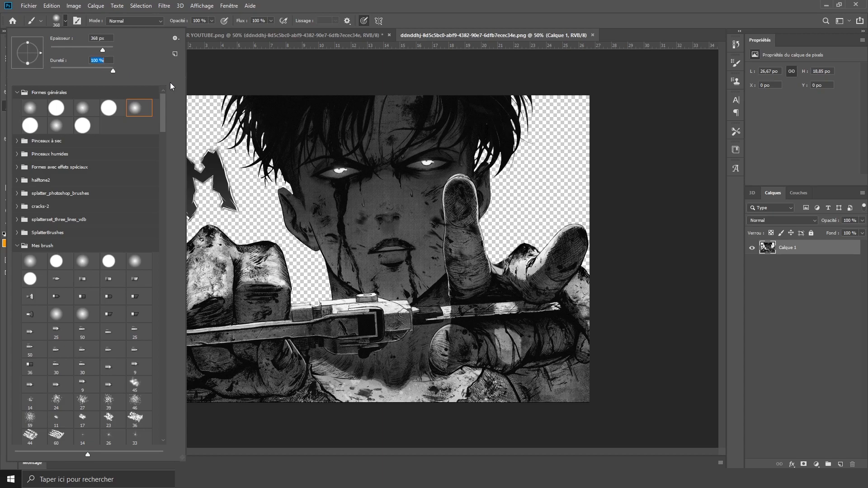
pyautogui.click(261, 158)
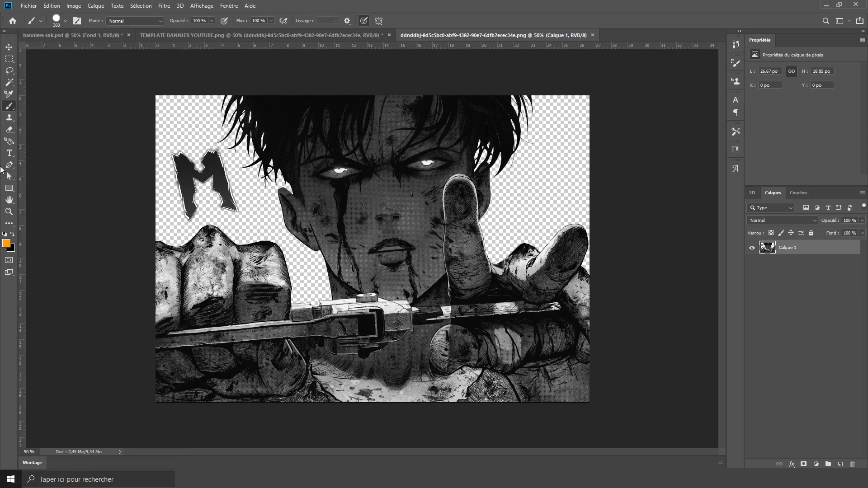
# - Erase the M emblem beside the character's head with a 224 px eraser, and save and close the smart object
pyautogui.click(9, 130)
pyautogui.moveTo(199, 190)
pyautogui.mouseDown()
pyautogui.moveTo(213, 192)
pyautogui.moveTo(203, 193)
pyautogui.moveTo(210, 199)
pyautogui.moveTo(215, 188)
pyautogui.moveTo(196, 161)
pyautogui.mouseUp()
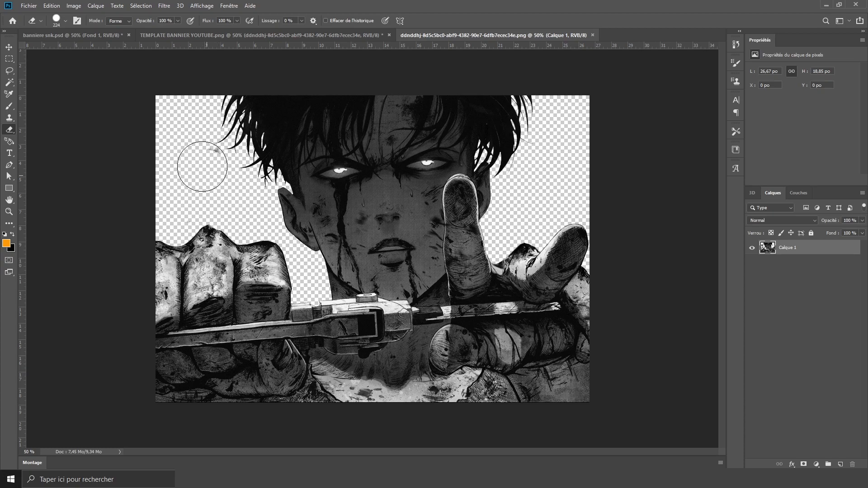
pyautogui.scroll(-1, 229, 188)
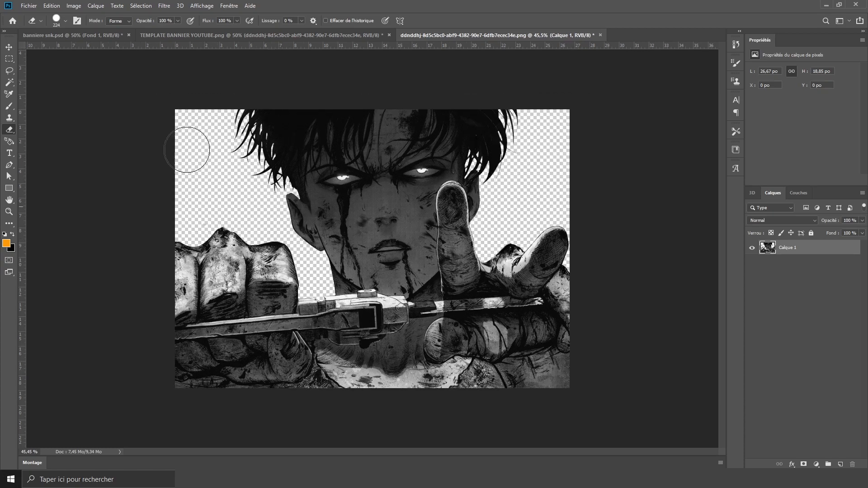
pyautogui.click(21, 5)
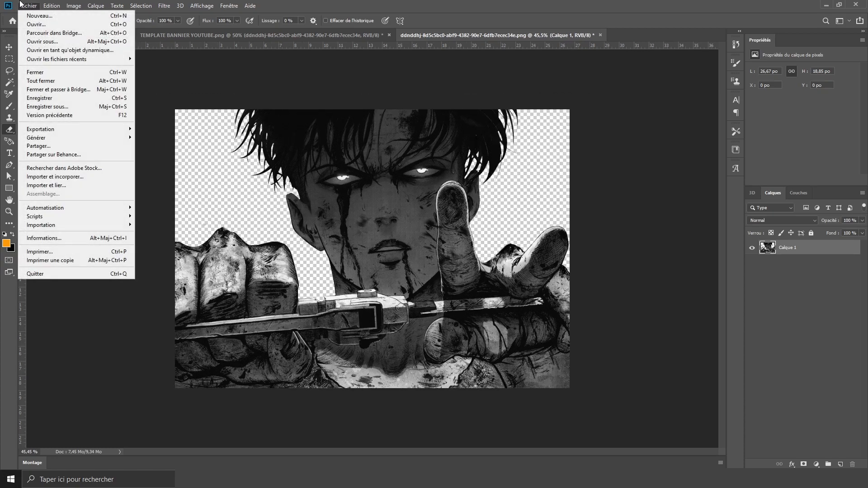
pyautogui.click(50, 99)
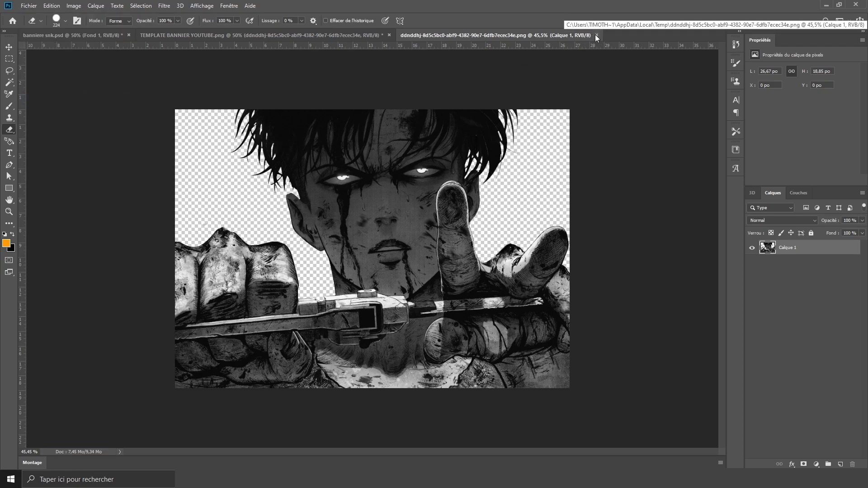
pyautogui.hotkey('ctrl', 'w')
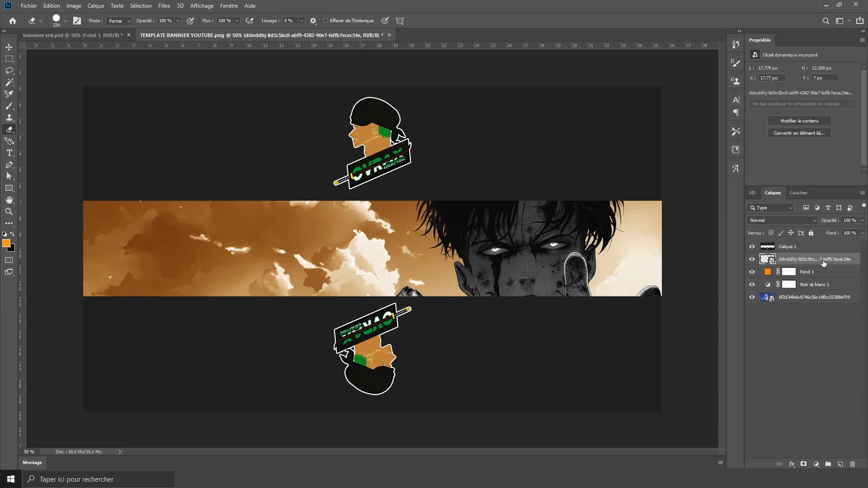
# - Embed the titan image above the character, enlarge it to about 27.1 po wide, and place its screaming head toward the banner's left end
pyautogui.click(29, 6)
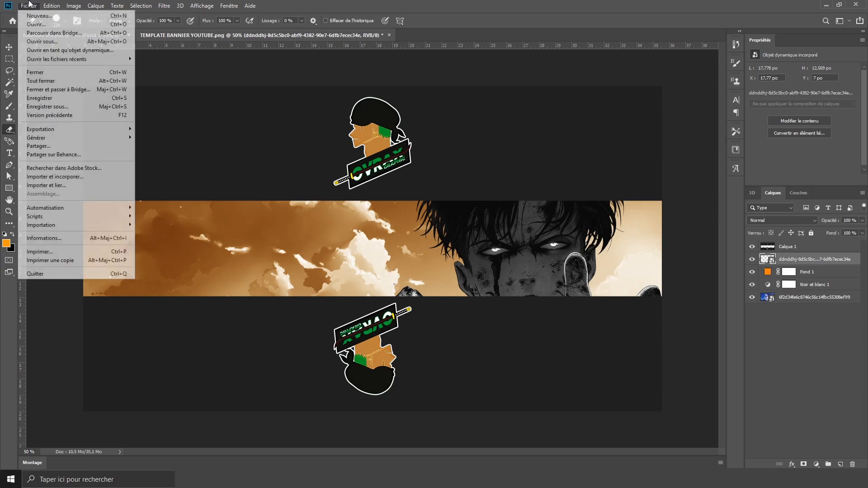
pyautogui.click(79, 179)
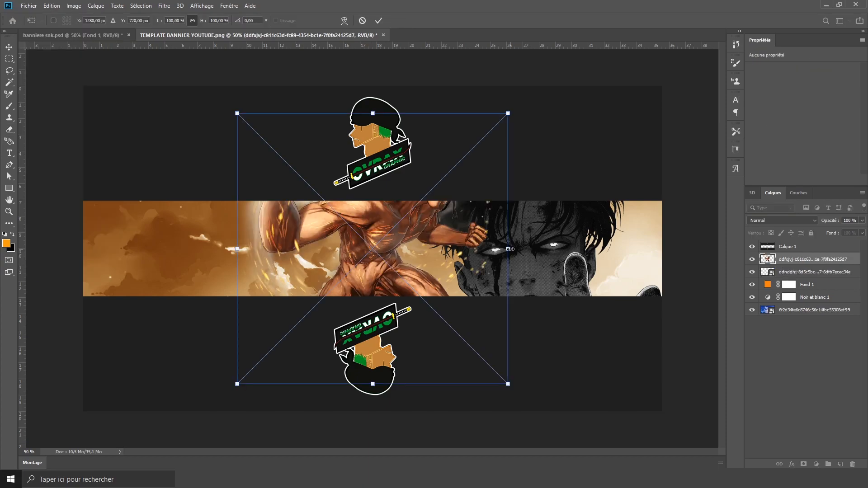
pyautogui.moveTo(520, 244); pyautogui.dragTo(582, 250)
pyautogui.moveTo(510, 204); pyautogui.dragTo(248, 273)
pyautogui.moveTo(320, 314); pyautogui.dragTo(310, 299)
pyautogui.moveTo(356, 327)
pyautogui.mouseDown()
pyautogui.moveTo(384, 324)
pyautogui.moveTo(352, 319)
pyautogui.mouseUp()
pyautogui.press('Return')
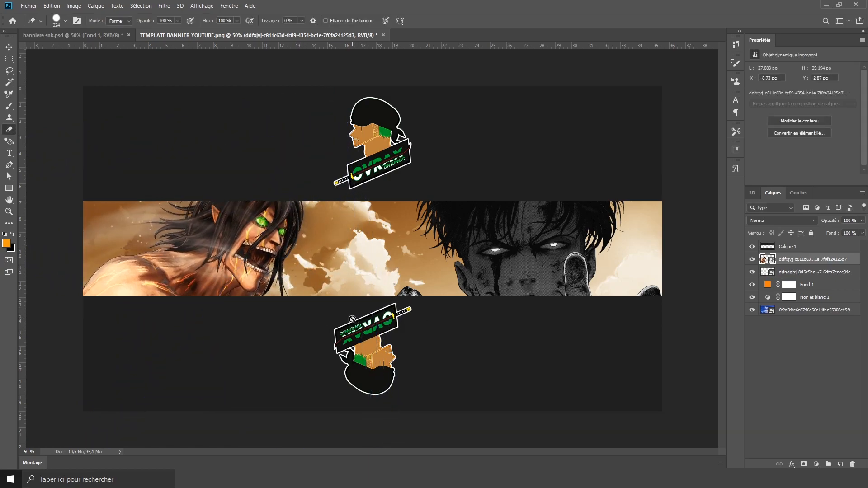
# - Nudge the titan image left and down to X -9.2 po, Y 3.18 po
pyautogui.click(10, 45)
pyautogui.press('Left')
pyautogui.press('Left')
pyautogui.press('Left')
pyautogui.press('Left')
pyautogui.press('Left')
pyautogui.press('Left')
pyautogui.press('Left')
pyautogui.press('Left')
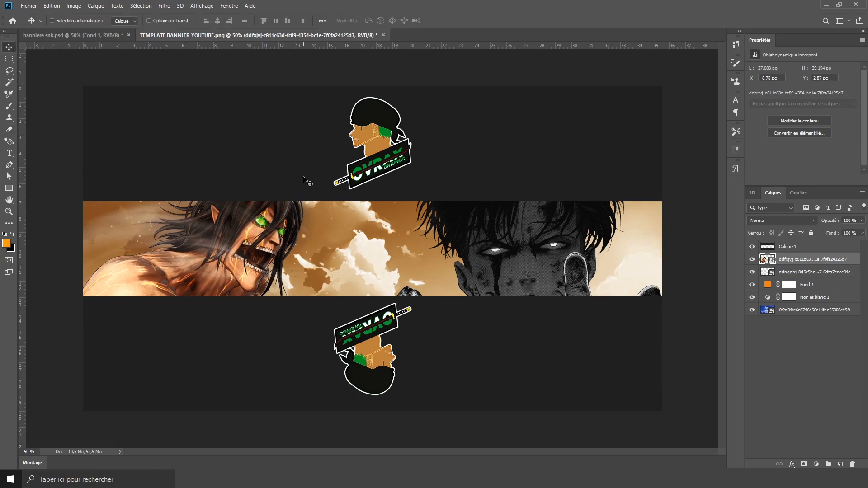
pyautogui.press('Left')
pyautogui.press('Left')
pyautogui.press('Left')
pyautogui.press('Left')
pyautogui.press('Left')
pyautogui.press('Left')
pyautogui.press('Left')
pyautogui.press('Left')
pyautogui.press('Left')
pyautogui.press('Left')
pyautogui.press('Left')
pyautogui.press('Left')
pyautogui.press('Left')
pyautogui.press('Left')
pyautogui.press('Left')
pyautogui.press('Left')
pyautogui.press('Left')
pyautogui.press('Left')
pyautogui.press('Left')
pyautogui.press('Left')
pyautogui.press('Down')
pyautogui.press('Down')
pyautogui.press('Down')
pyautogui.press('Down')
pyautogui.press('Down')
pyautogui.press('Down')
pyautogui.press('Down')
pyautogui.press('Down')
pyautogui.press('Down')
pyautogui.press('Down')
pyautogui.press('Down')
pyautogui.press('Down')
pyautogui.press('Down')
pyautogui.press('Down')
pyautogui.press('Down')
pyautogui.press('Down')
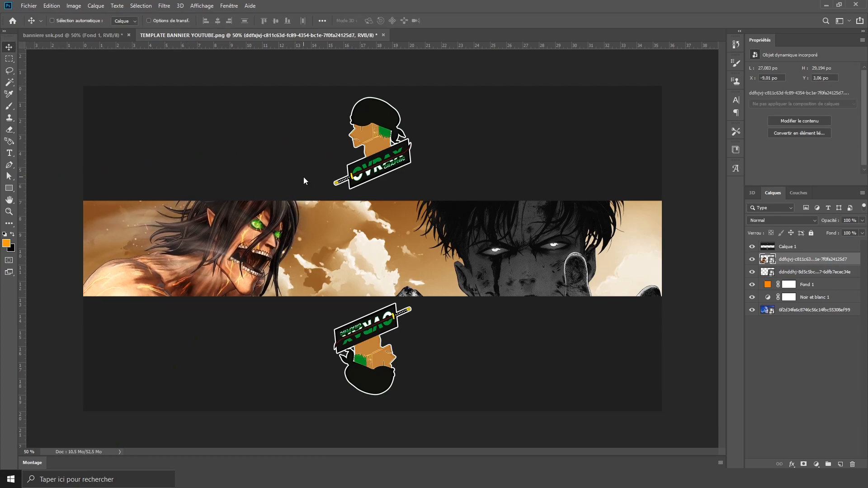
pyautogui.press('Down')
pyautogui.press('Down')
pyautogui.press('Down')
pyautogui.press('Down')
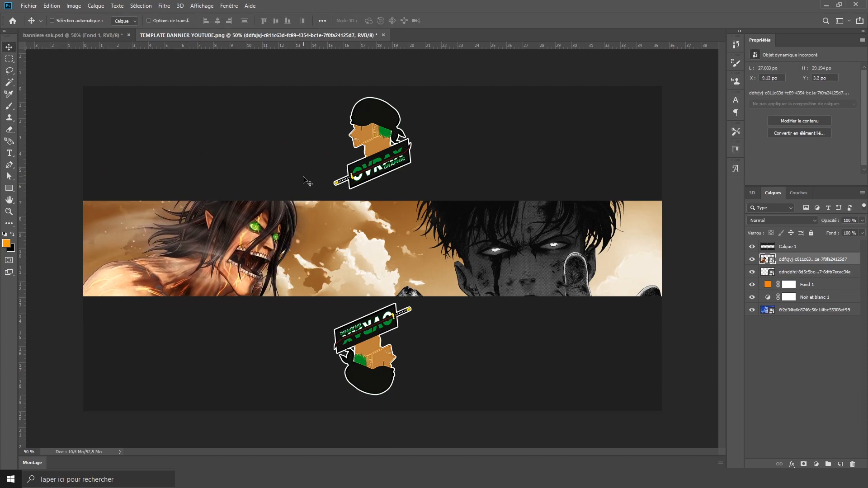
pyautogui.press('Down')
pyautogui.press('Down')
pyautogui.press('Down')
pyautogui.press('Left')
pyautogui.press('Left')
pyautogui.press('Left')
pyautogui.press('Left')
pyautogui.press('Left')
pyautogui.press('Left')
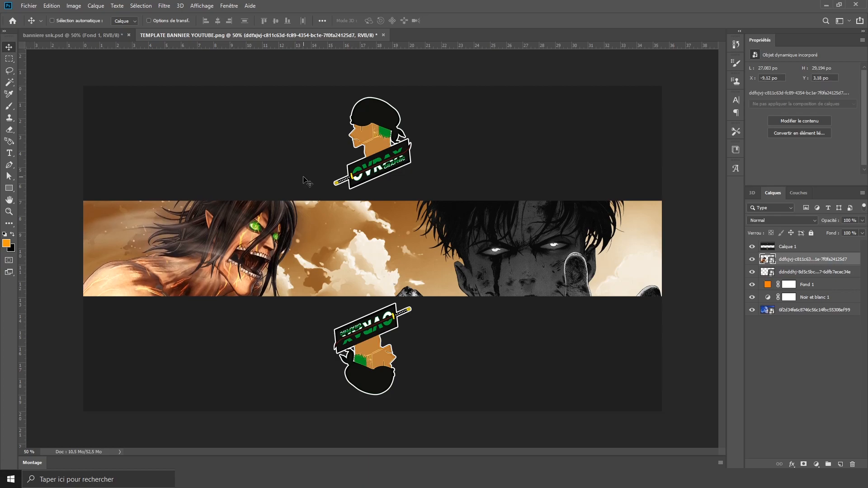
pyautogui.press('Up')
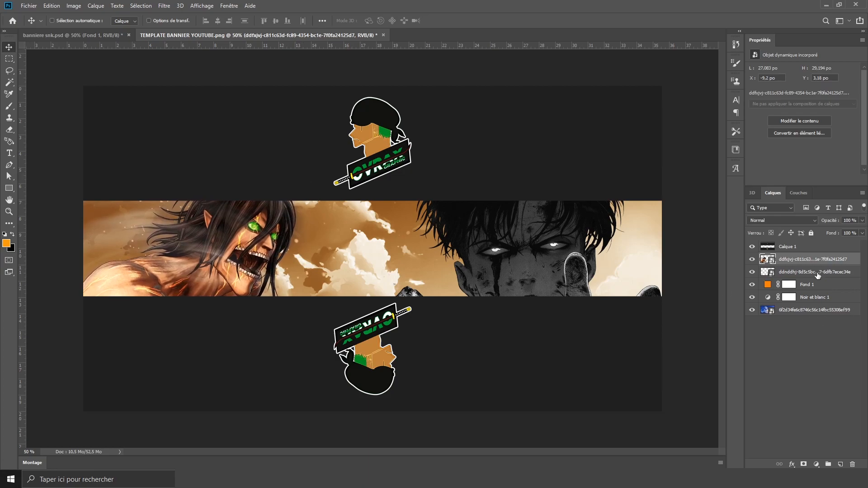
# - Select the titan and black-and-white character layers together and shift both slightly to the right
pyautogui.keyDown('ctrl'); pyautogui.click(818, 275); pyautogui.keyUp('ctrl')
pyautogui.hotkey('ctrl', 't')
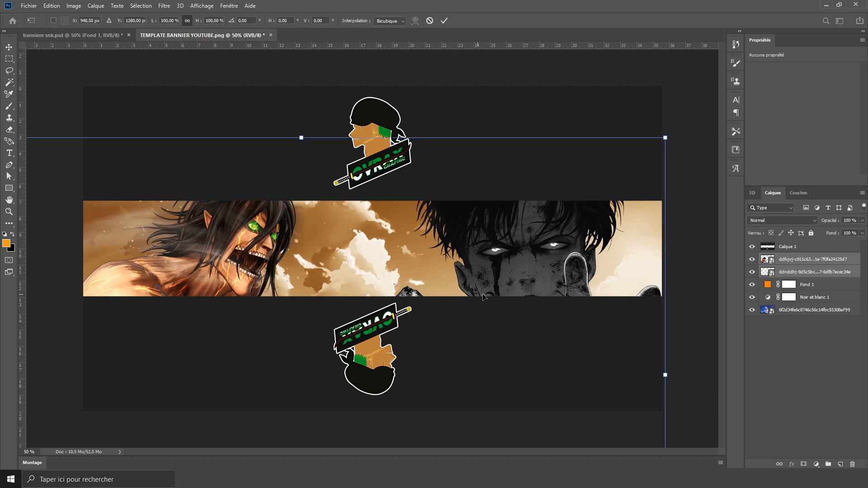
pyautogui.moveTo(480, 297); pyautogui.dragTo(483, 297)
pyautogui.press('Return')
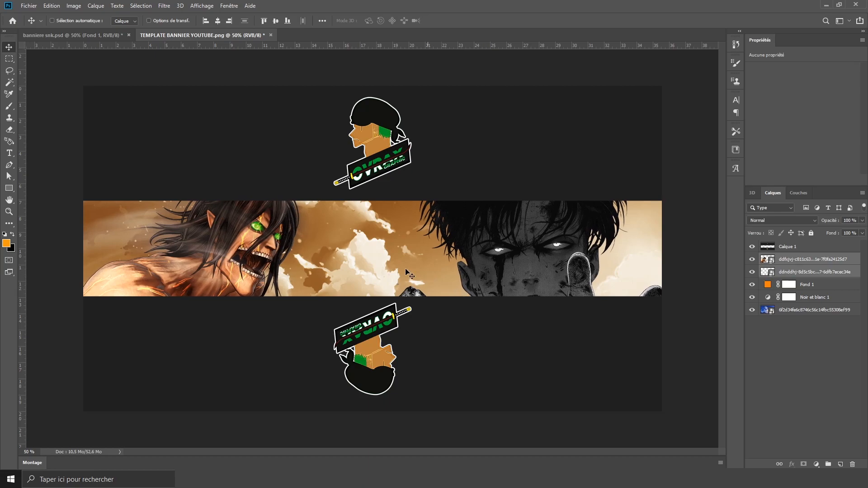
# - Add the text "Ovrax" in orange KaiserzeitGotisch on a new layer above the titan image, between the two characters
pyautogui.click(9, 153)
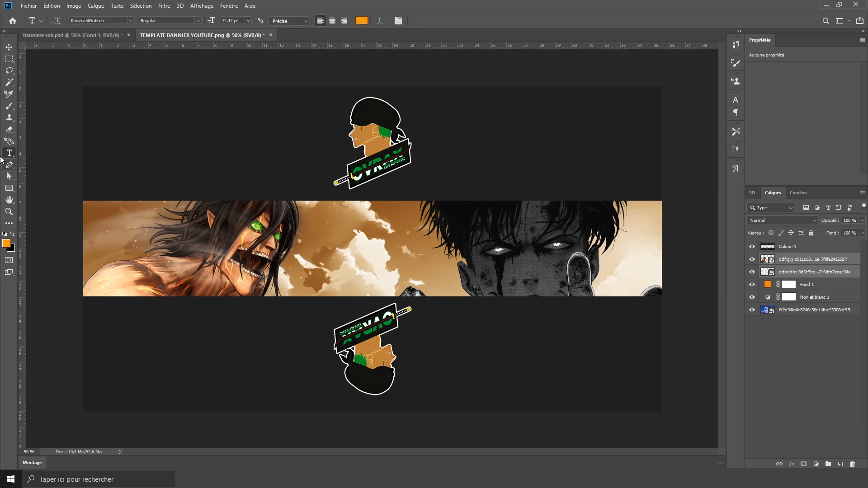
pyautogui.click(842, 465)
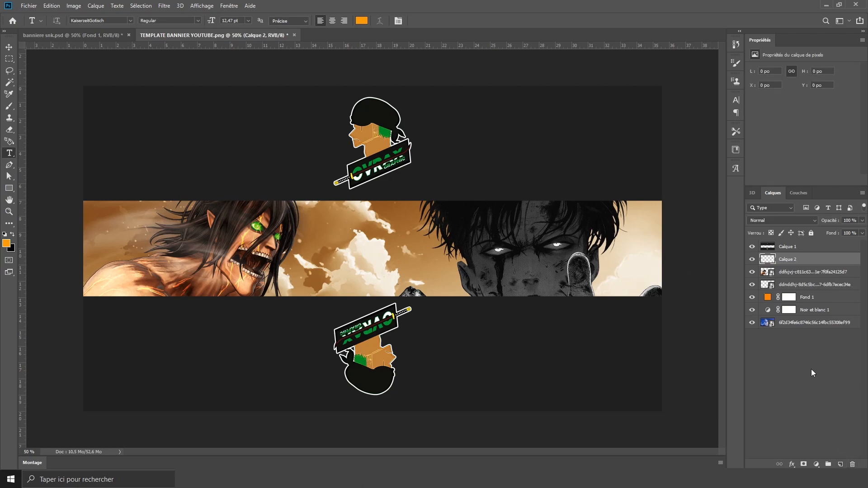
pyautogui.click(342, 245)
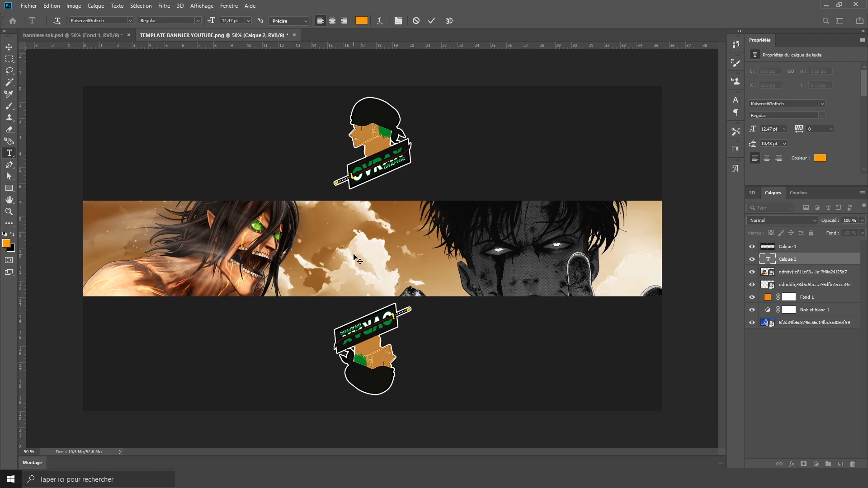
pyautogui.click(9, 47)
# - Enlarge the small Ovrax text to about 232 pt and center it in the banner strip between the two characters
pyautogui.hotkey('ctrl', 't')
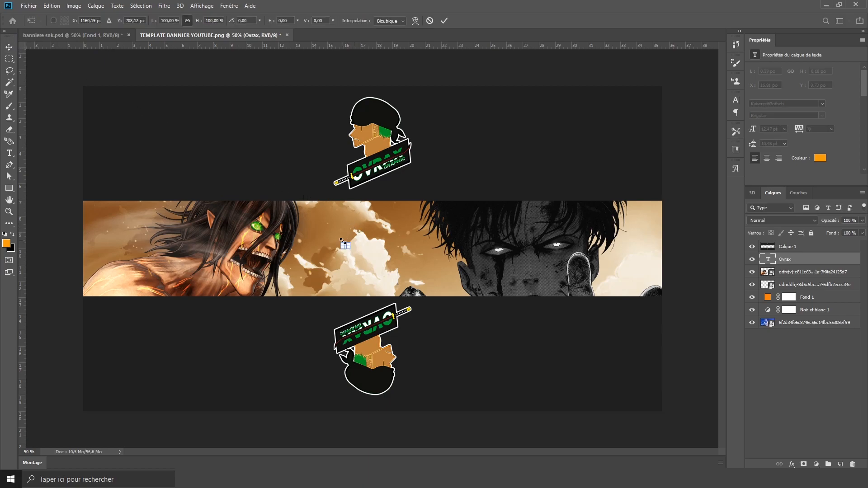
pyautogui.moveTo(345, 241); pyautogui.dragTo(346, 192)
pyautogui.moveTo(366, 231); pyautogui.dragTo(384, 253)
pyautogui.press('Return')
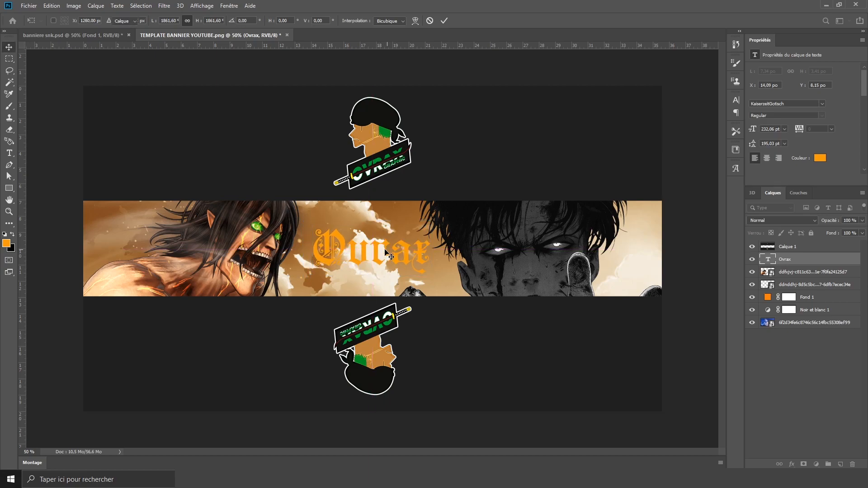
# - Examine which font the Ovrax title uses by selecting part of its text and its font name
pyautogui.click(9, 154)
pyautogui.moveTo(347, 258); pyautogui.dragTo(382, 261)
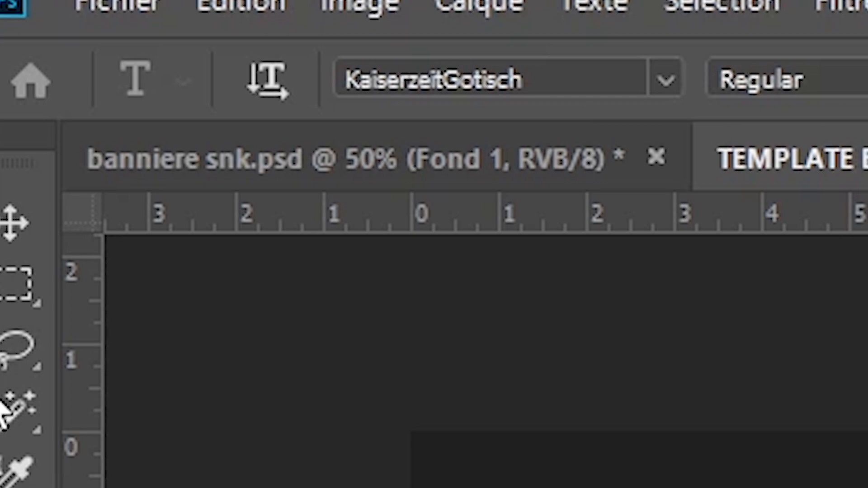
pyautogui.click(14, 217)
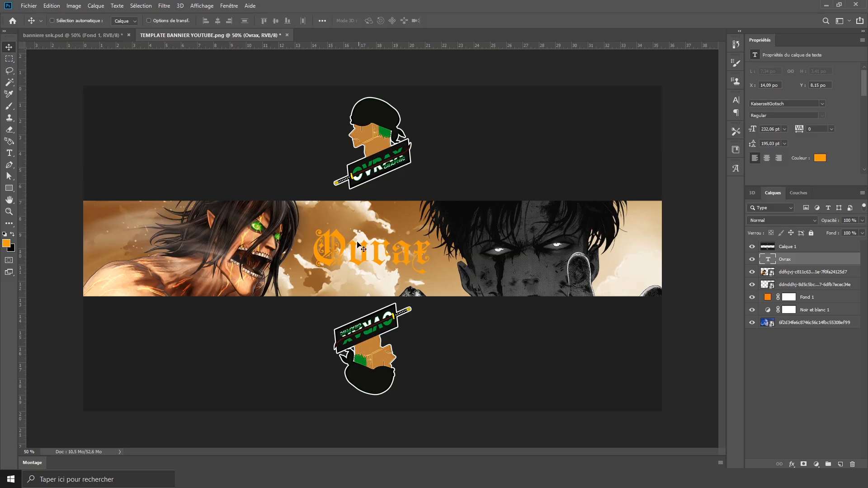
pyautogui.press('ctrl')
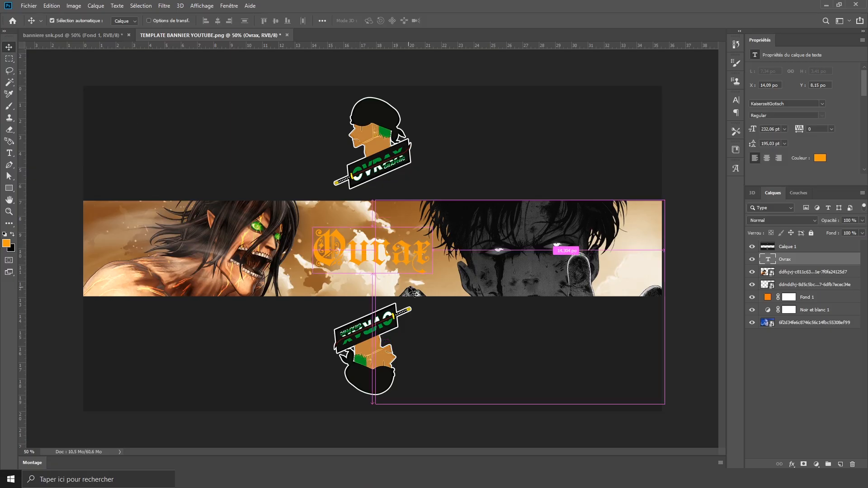
pyautogui.scroll(3, 410, 289)
pyautogui.scroll(-1, 409, 289)
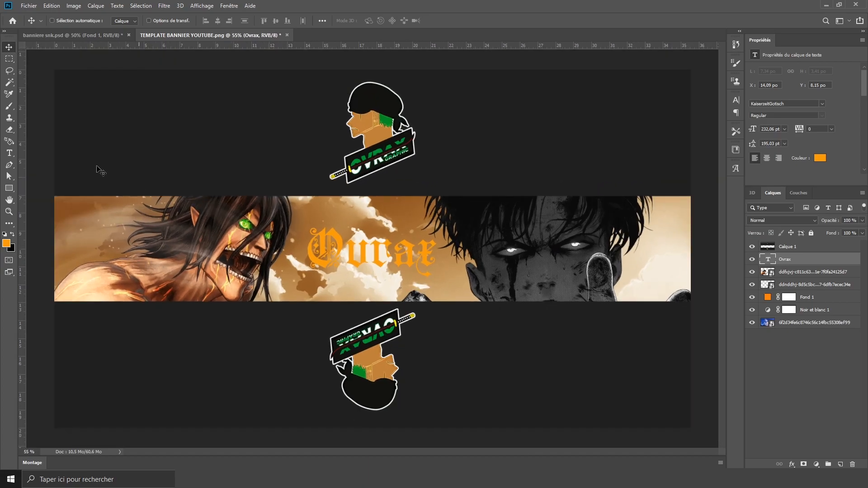
pyautogui.click(4, 154)
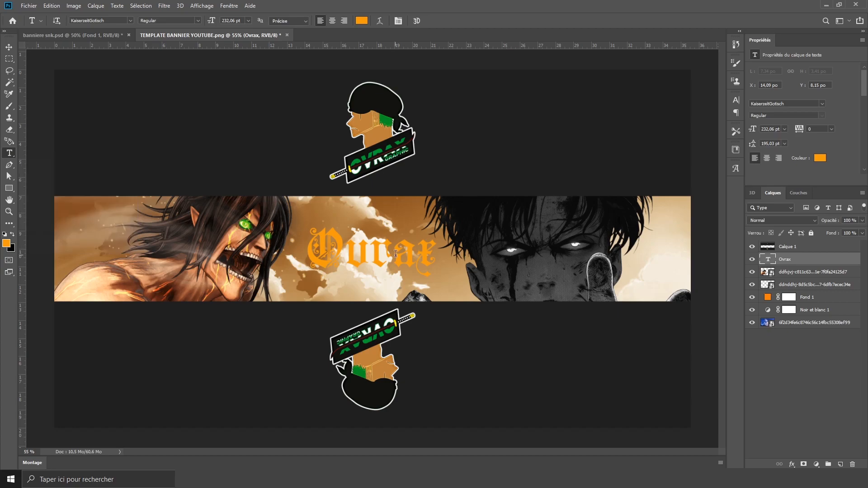
pyautogui.moveTo(349, 250); pyautogui.dragTo(393, 252)
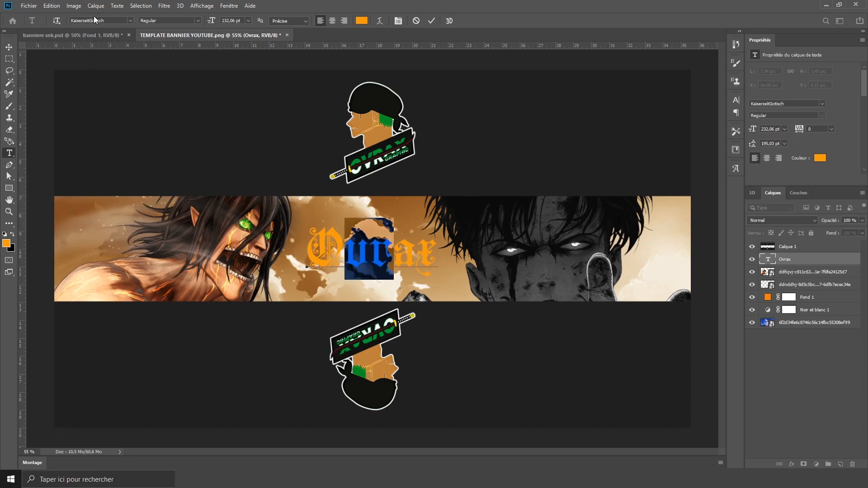
pyautogui.moveTo(83, 20); pyautogui.dragTo(115, 22)
pyautogui.click(9, 47)
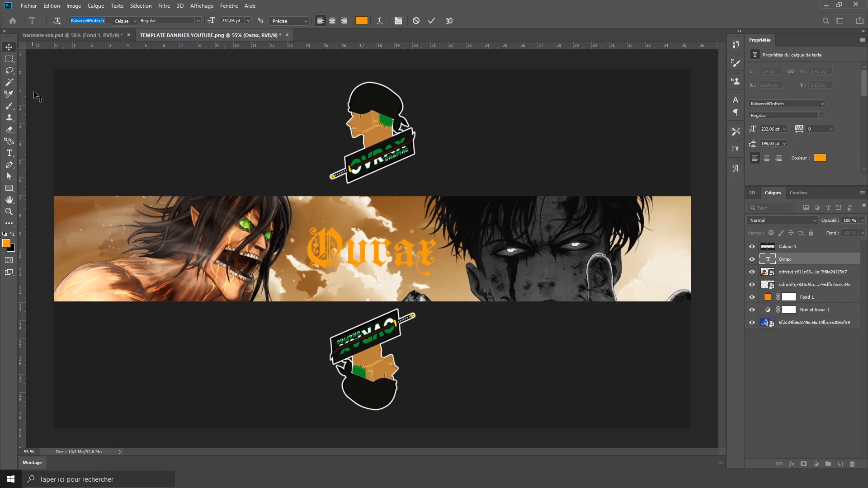
pyautogui.scroll(1, 291, 258)
pyautogui.scroll(-2, 291, 258)
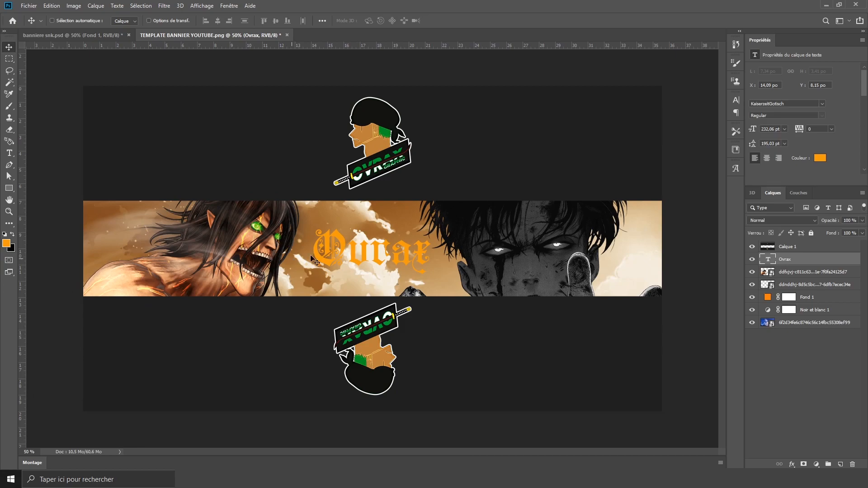
# - Enlarge the Ovrax title to about 282 pt, keeping it centered between the two characters
pyautogui.hotkey('ctrl', 't')
pyautogui.moveTo(435, 259)
pyautogui.mouseDown()
pyautogui.moveTo(450, 256)
pyautogui.moveTo(439, 256)
pyautogui.mouseUp()
pyautogui.press('Return')
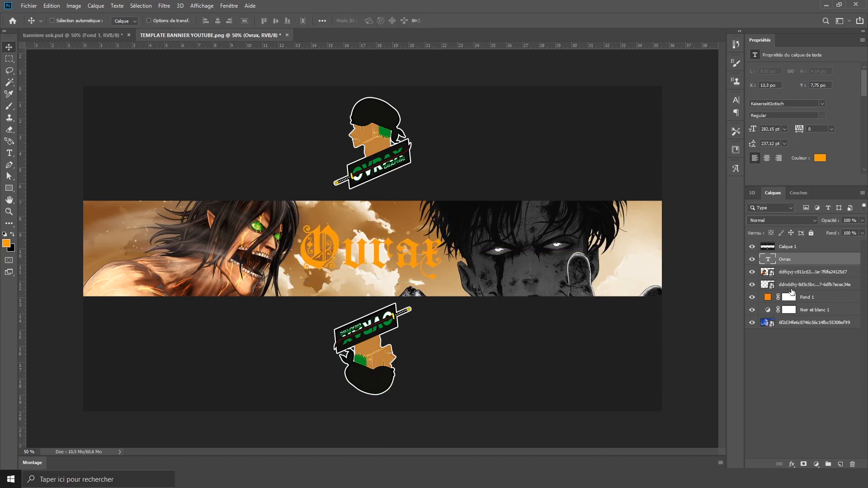
# - Shift the titan and black-and-white character layers together a little farther right around the title
pyautogui.click(801, 273)
pyautogui.keyDown('shift'); pyautogui.click(801, 285); pyautogui.keyUp('shift')
pyautogui.hotkey('ctrl', 't')
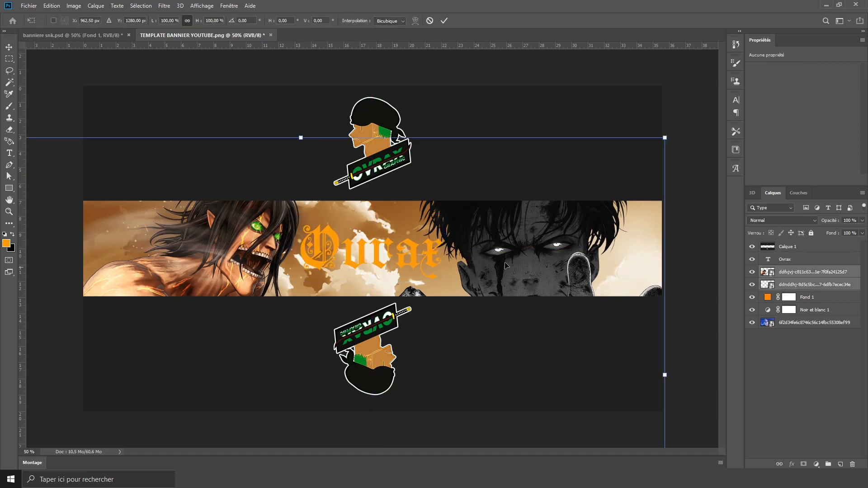
pyautogui.moveTo(490, 259); pyautogui.dragTo(492, 259)
pyautogui.press('Return')
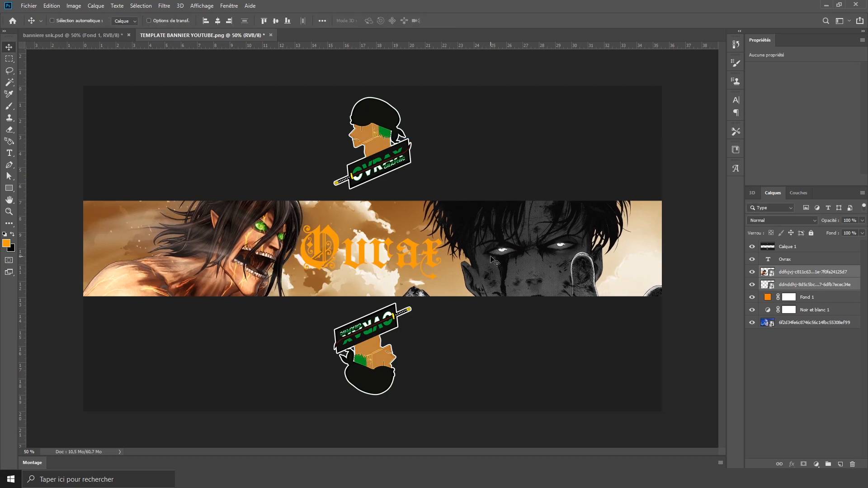
# - Embed the iron_texture637 (1) image above the Ovrax text and enlarge it to about 15.3 × 9.6 po, covering the title
pyautogui.scroll(-1, 328, 230)
pyautogui.scroll(2, 381, 274)
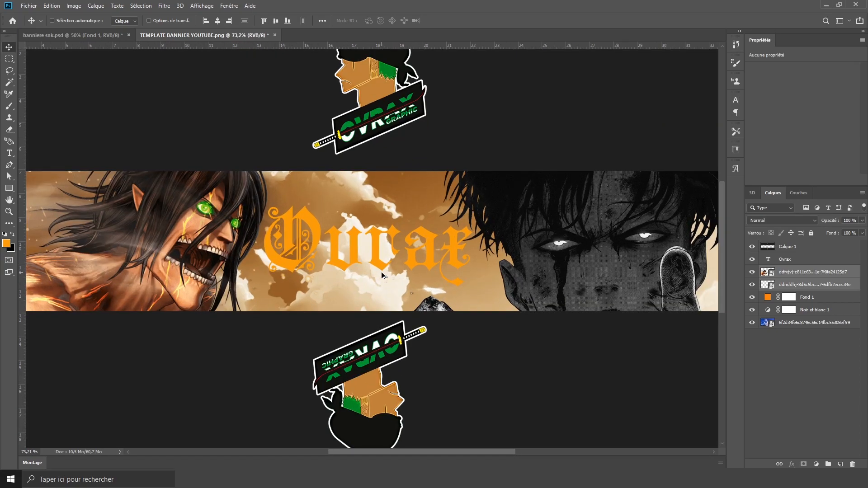
pyautogui.scroll(-1, 381, 272)
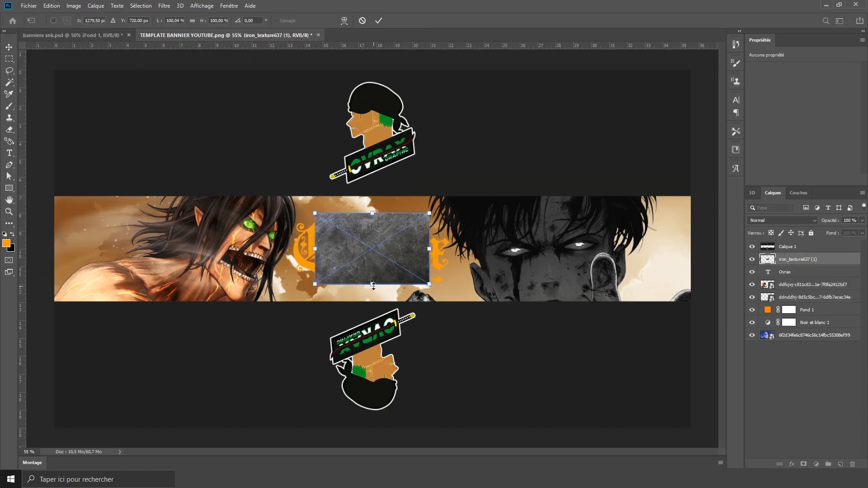
pyautogui.moveTo(373, 286); pyautogui.dragTo(381, 335)
pyautogui.press('Return')
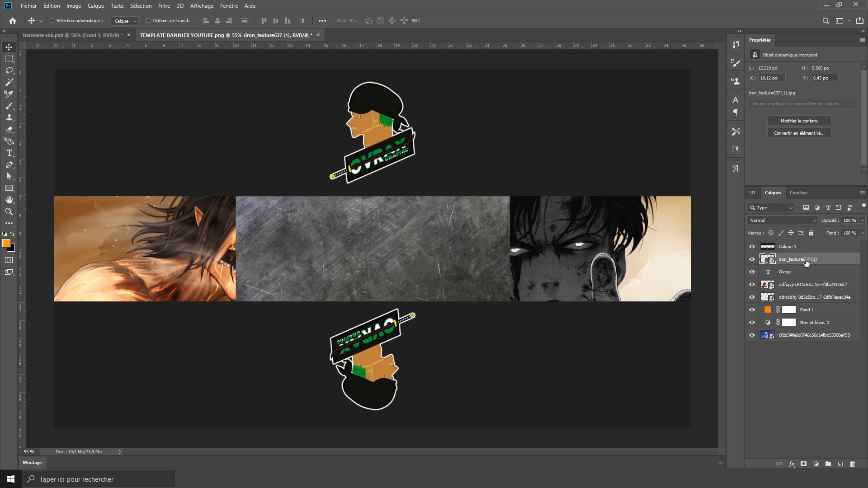
# - Clip the iron texture layer to the Ovrax text layer so it fills only the letters
pyautogui.moveTo(807, 262); pyautogui.dragTo(806, 270)
pyautogui.moveTo(497, 388); pyautogui.dragTo(497, 344)
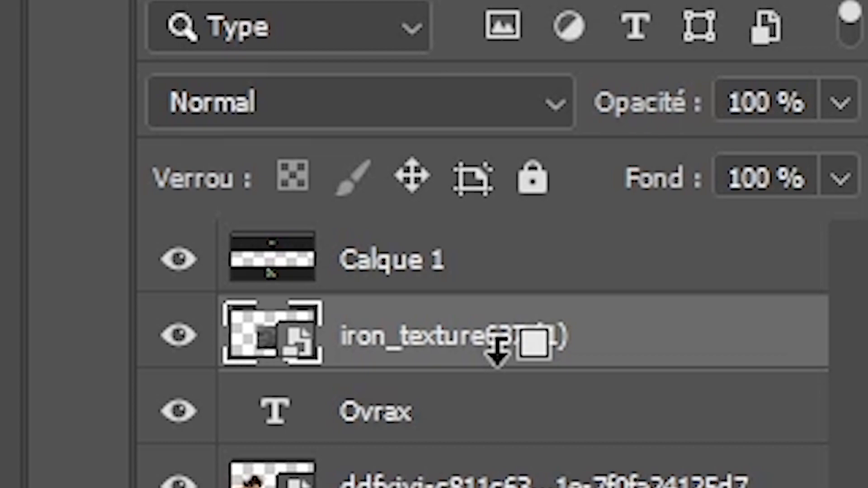
pyautogui.keyDown('alt'); pyautogui.click(498, 351); pyautogui.keyUp('alt')
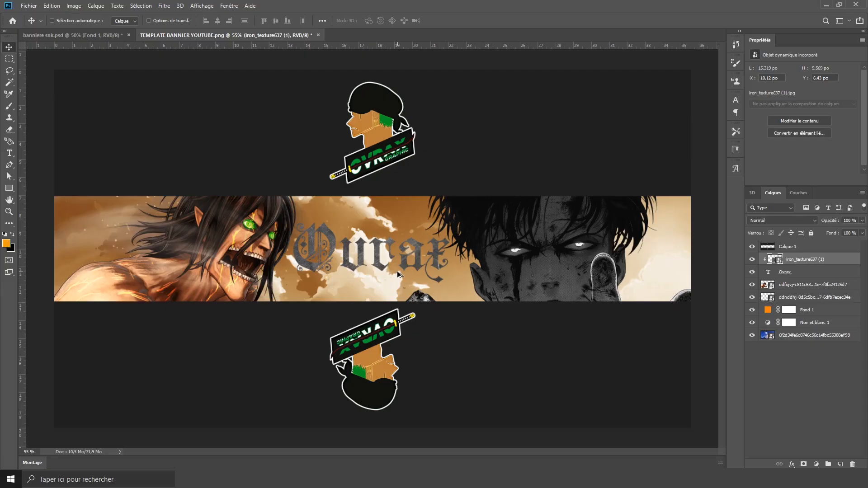
pyautogui.scroll(3, 397, 270)
pyautogui.scroll(-4, 444, 259)
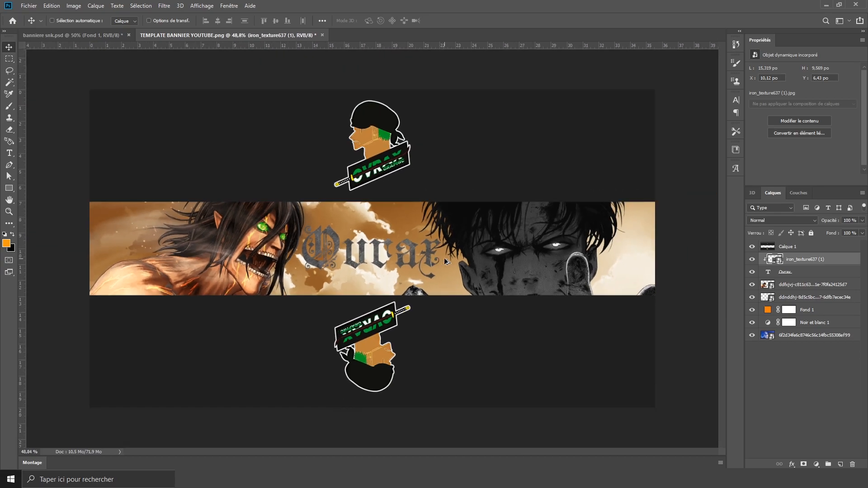
# - Embed the unnamed.png blood splatter above the iron texture, enlarge it to about 15.4 po wide, and place it over the title
pyautogui.click(28, 5)
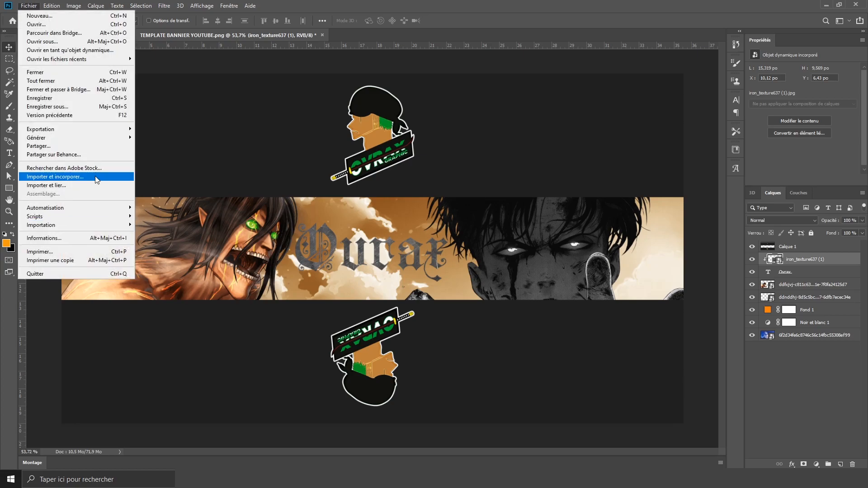
pyautogui.click(97, 177)
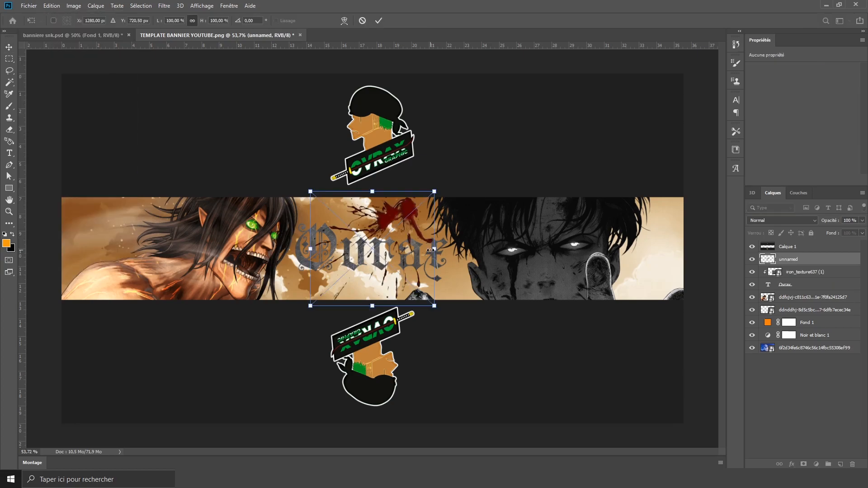
pyautogui.moveTo(436, 247); pyautogui.dragTo(559, 270)
pyautogui.moveTo(482, 277); pyautogui.dragTo(413, 315)
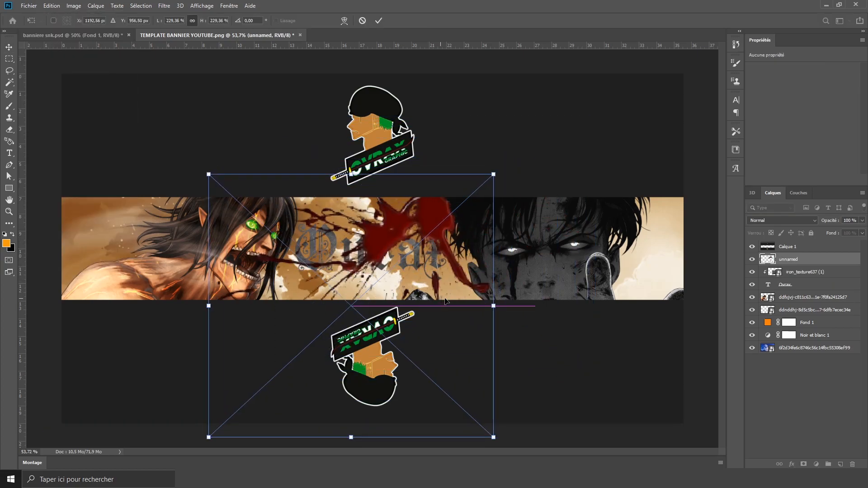
pyautogui.moveTo(490, 308); pyautogui.dragTo(447, 296)
pyautogui.press('Return')
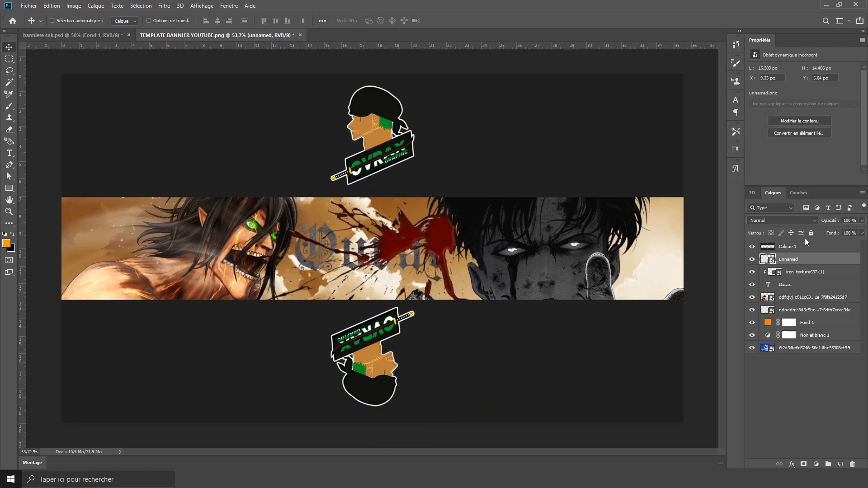
# - Clip the blood splatter to the Ovrax text, and rotate, shrink and reposition it across the letters at about 13.8 × 12.9 po
pyautogui.keyDown('alt'); pyautogui.click(807, 263); pyautogui.keyUp('alt')
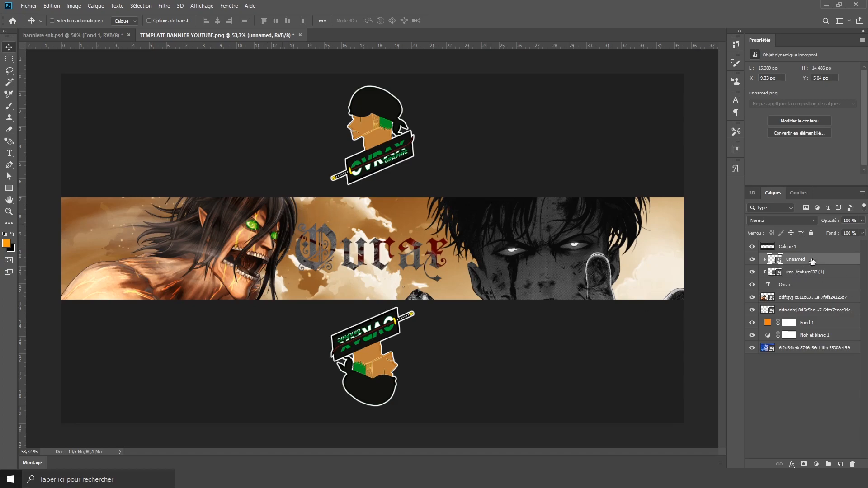
pyautogui.hotkey('ctrl', 't')
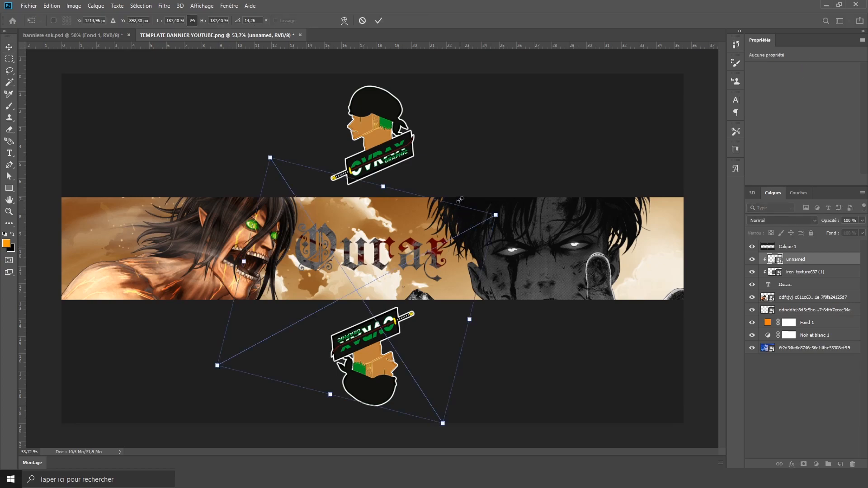
pyautogui.moveTo(466, 206); pyautogui.dragTo(389, 207)
pyautogui.moveTo(370, 248); pyautogui.dragTo(393, 275)
pyautogui.moveTo(386, 185); pyautogui.dragTo(375, 183)
pyautogui.moveTo(385, 224); pyautogui.dragTo(383, 221)
pyautogui.press('Return')
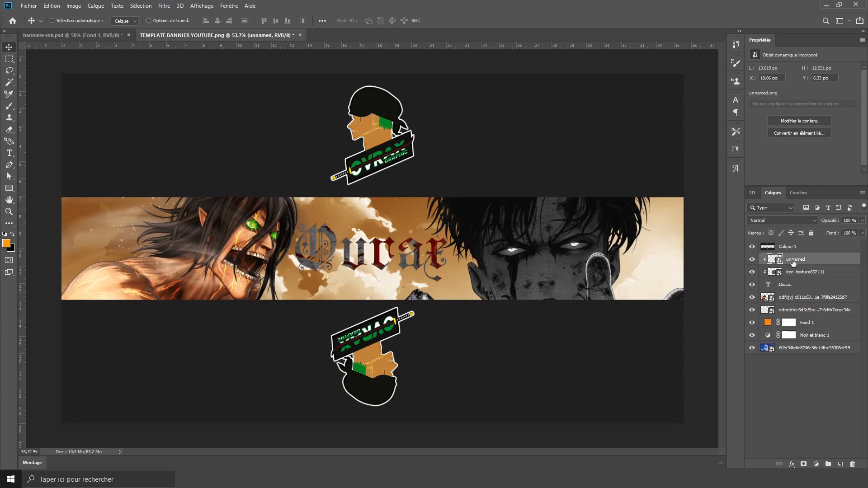
# - Apply a color overlay in dark red #6d1919, Normal mode at 100 % opacity, to the blood splatter layer
pyautogui.doubleClick(835, 261)
pyautogui.click(531, 207)
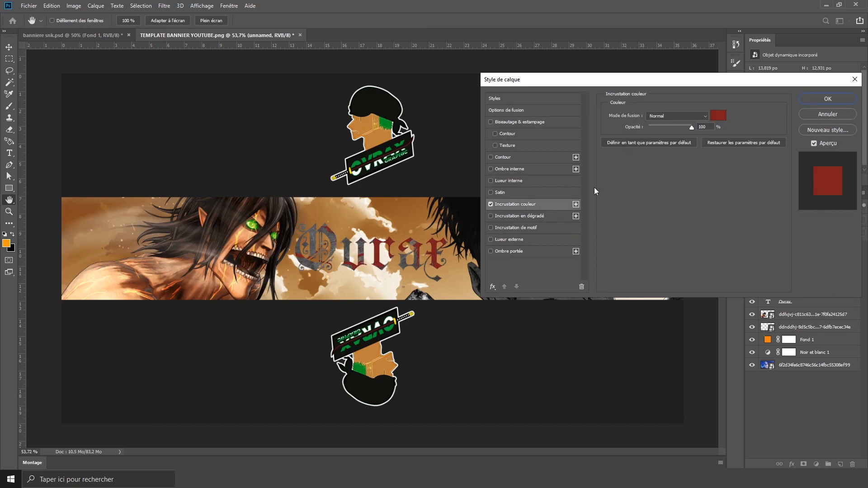
pyautogui.click(718, 116)
pyautogui.moveTo(649, 351)
pyautogui.mouseDown()
pyautogui.moveTo(655, 367)
pyautogui.moveTo(652, 358)
pyautogui.mouseUp()
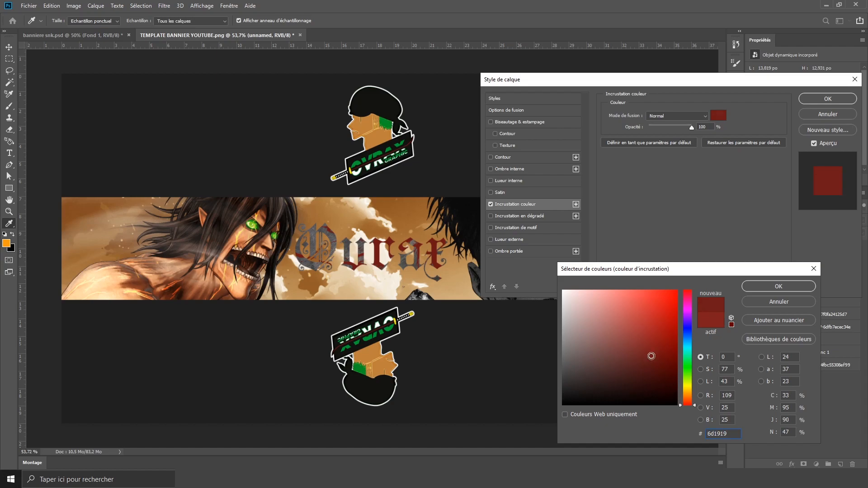
pyautogui.click(788, 299)
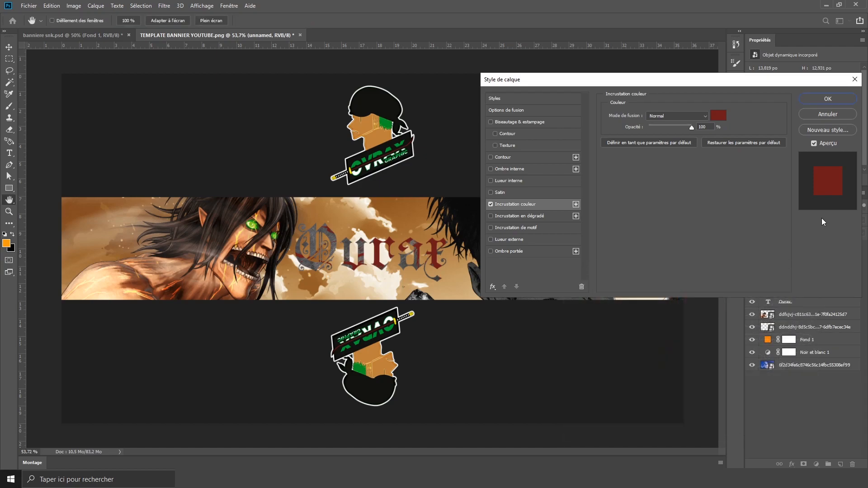
pyautogui.click(835, 99)
# - Compare the title with and without its blood splatter and iron texture by hiding and showing both layers
pyautogui.scroll(3, 411, 270)
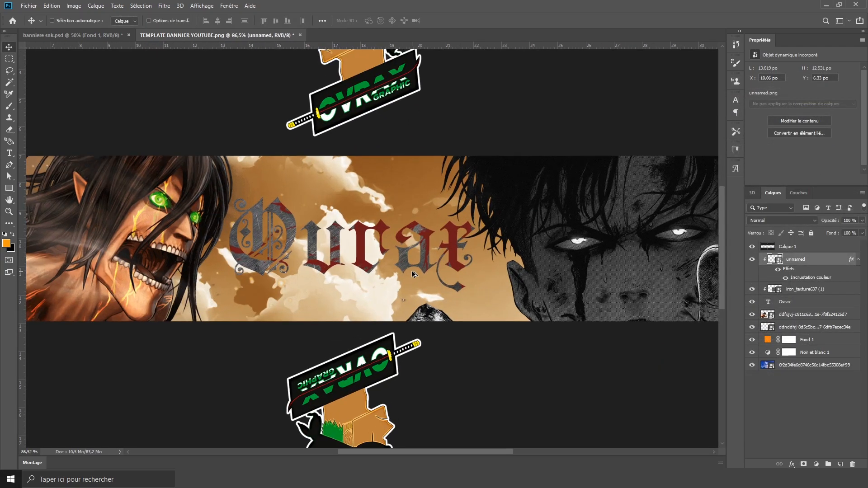
pyautogui.scroll(-4, 412, 270)
pyautogui.scroll(1, 411, 271)
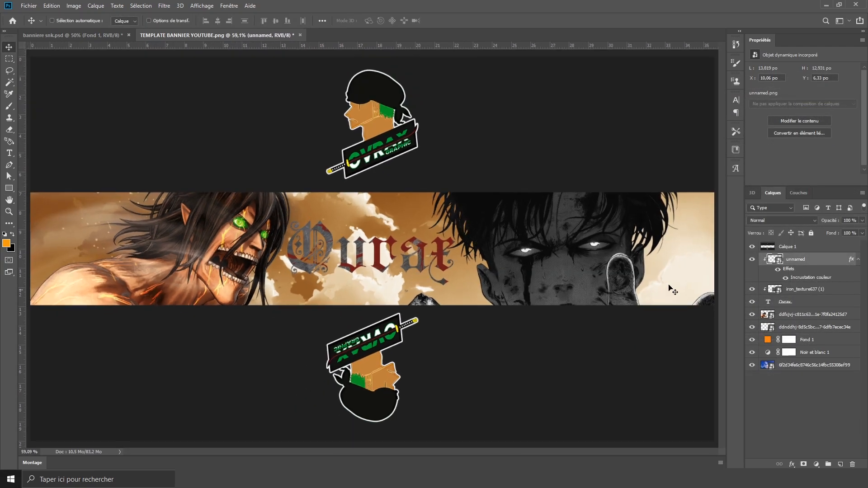
pyautogui.click(752, 259)
pyautogui.click(752, 289)
pyautogui.click(752, 289)
pyautogui.click(752, 259)
# - Convert the blood splatter, iron texture and Ovrax text layers together into a single smart object
pyautogui.keyDown('shift'); pyautogui.click(806, 304); pyautogui.keyUp('shift')
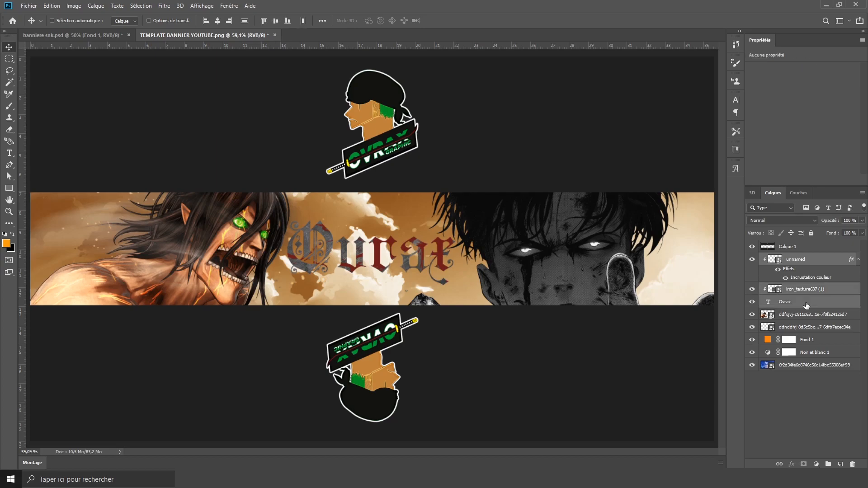
pyautogui.rightClick(816, 260)
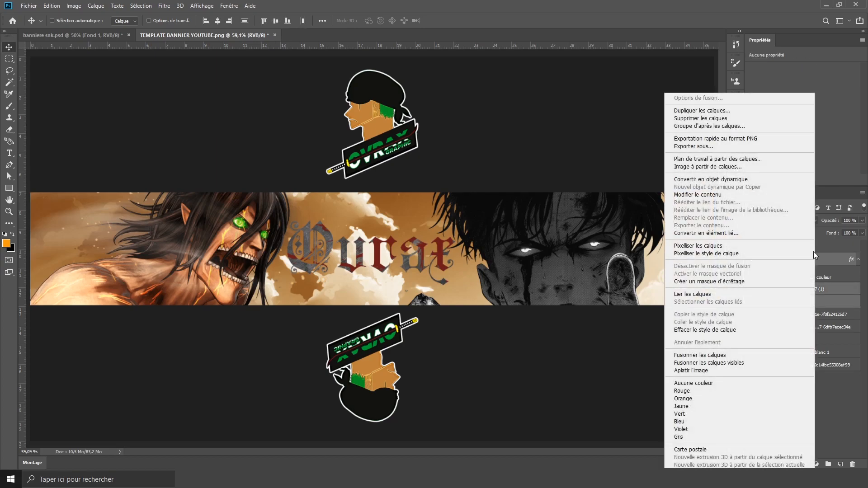
pyautogui.click(778, 185)
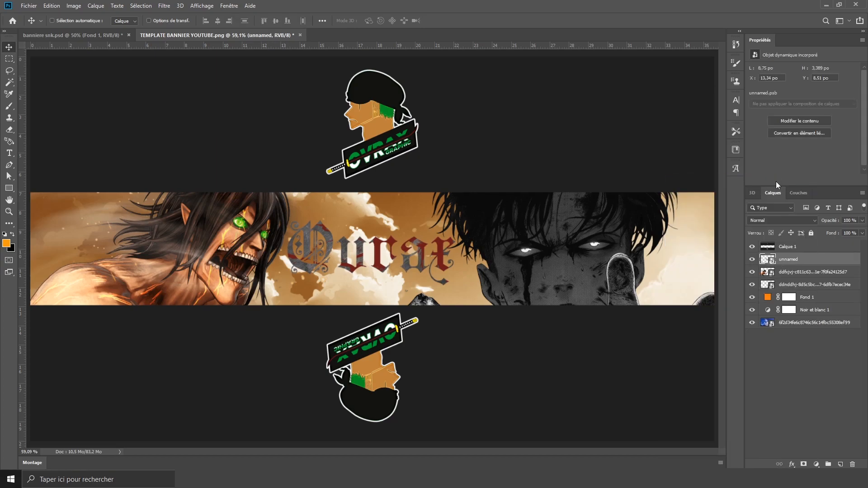
# - Add a black drop shadow to the combined title at a 90° angle, with 6 px distance and 10 px size
pyautogui.scroll(-1, 446, 315)
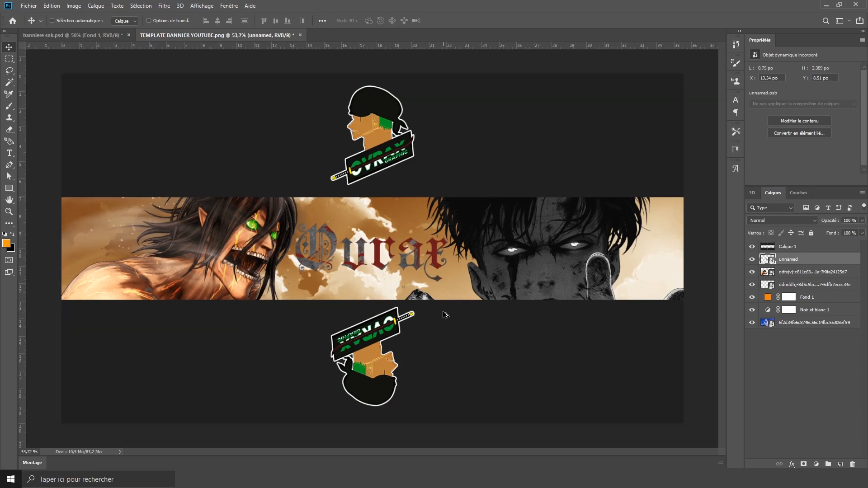
pyautogui.doubleClick(828, 259)
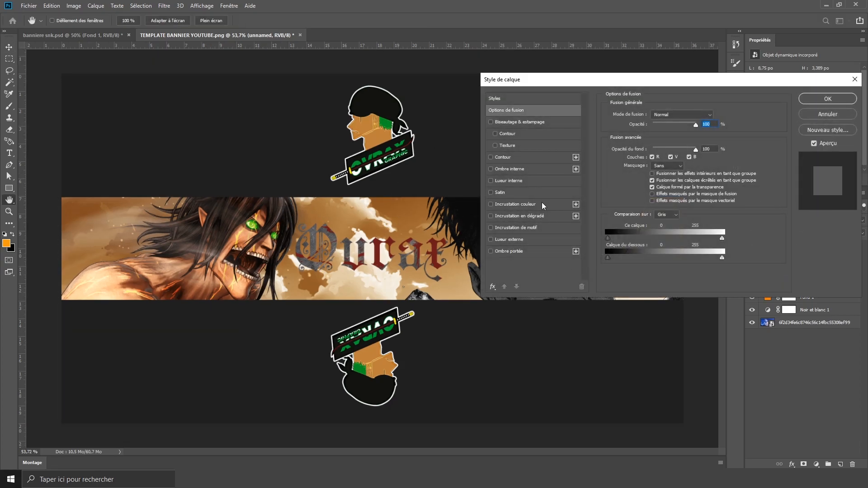
pyautogui.click(530, 253)
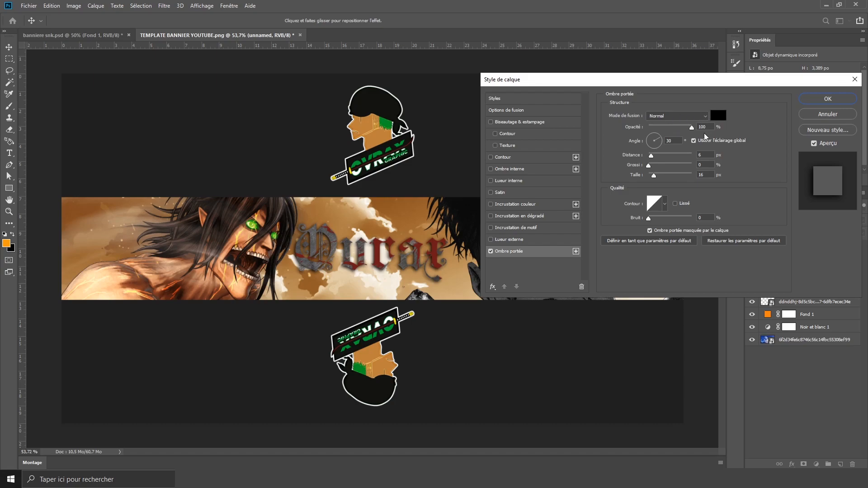
pyautogui.click(673, 140)
pyautogui.write('90')
pyautogui.moveTo(654, 176); pyautogui.dragTo(653, 176)
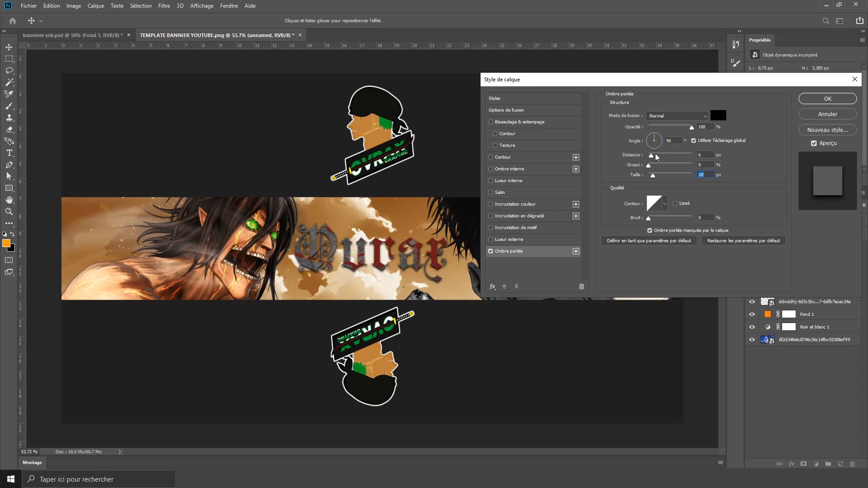
pyautogui.click(750, 205)
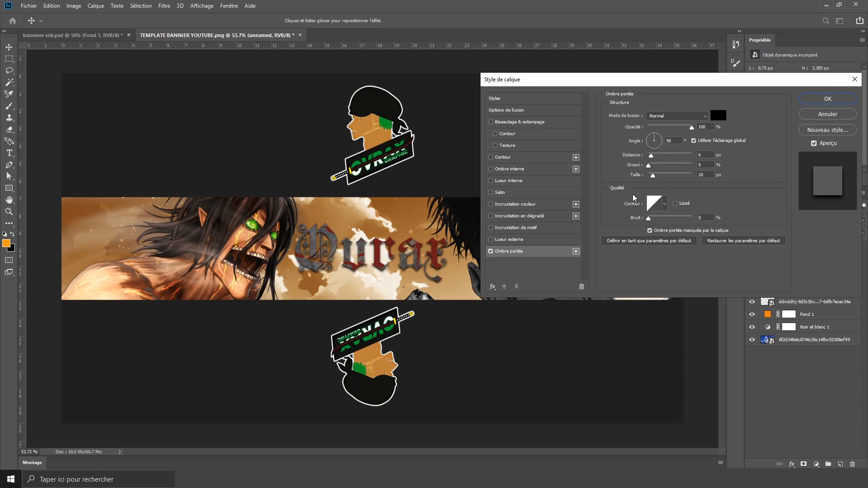
# - Add a 4 px inner bevel, a 3 px white inner glow and a narrowed black outer glow to the title, and apply the styles
pyautogui.click(536, 122)
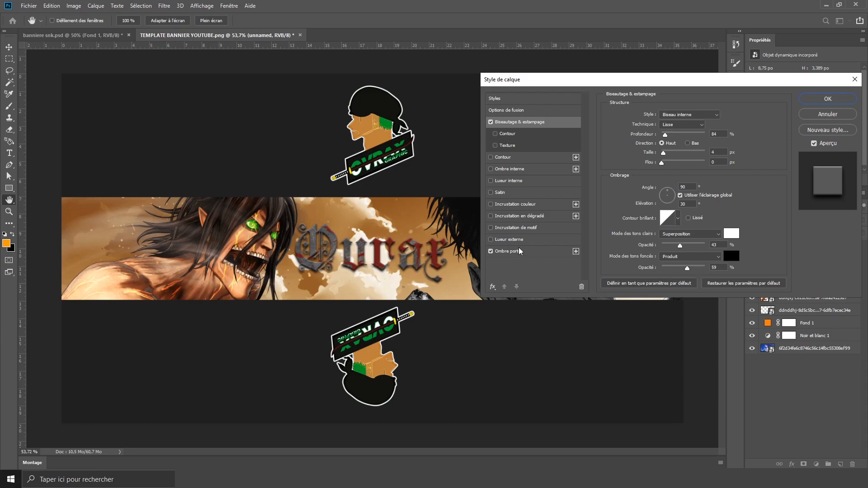
pyautogui.click(527, 181)
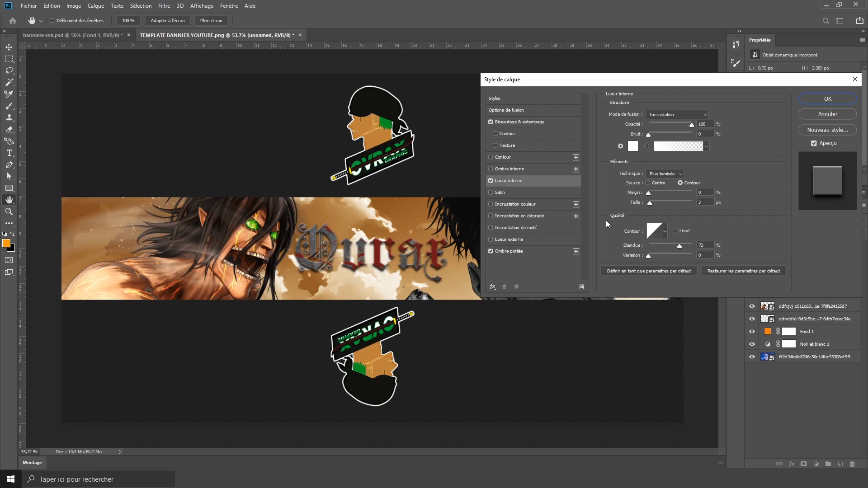
pyautogui.click(521, 243)
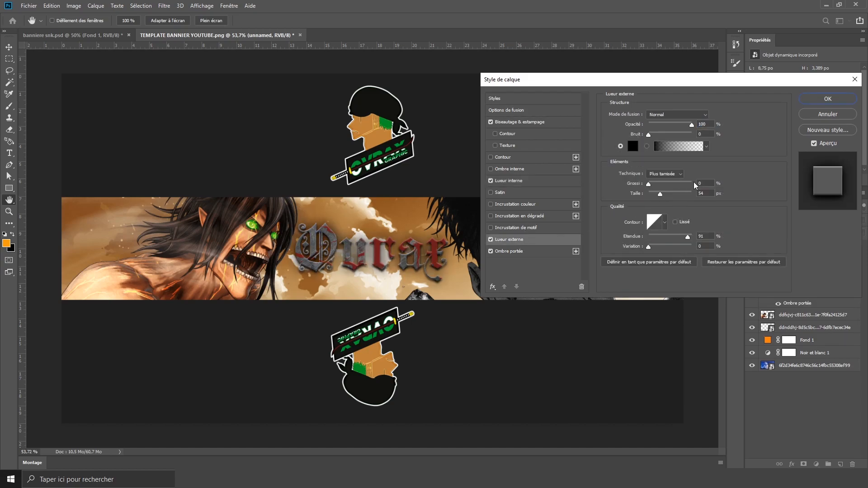
pyautogui.moveTo(666, 195); pyautogui.dragTo(658, 192)
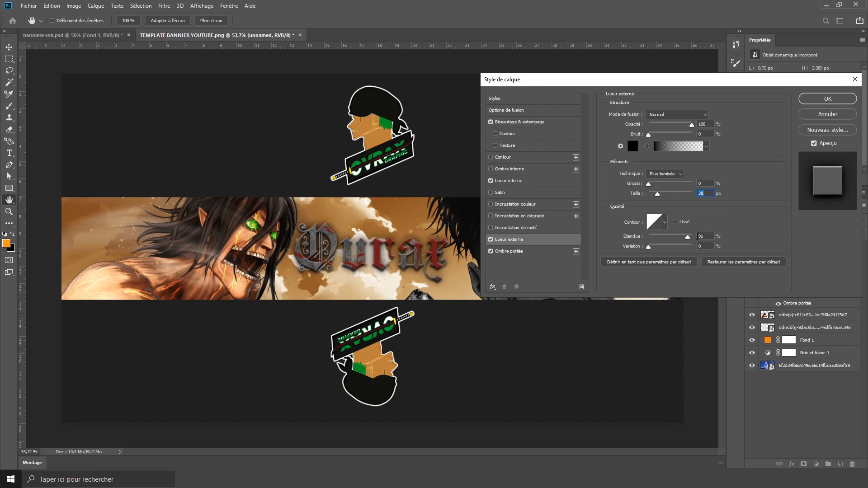
pyautogui.click(826, 97)
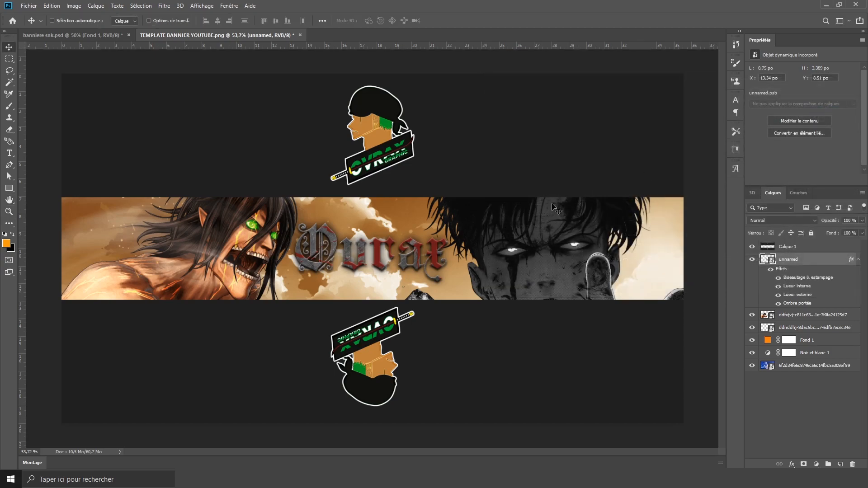
pyautogui.scroll(-3, 352, 257)
pyautogui.scroll(5, 357, 261)
pyautogui.scroll(-4, 360, 262)
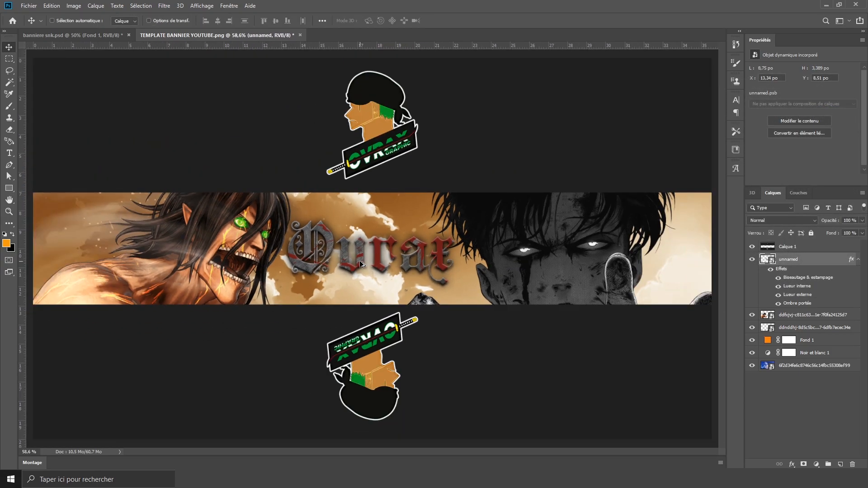
pyautogui.scroll(1, 360, 264)
pyautogui.scroll(-1, 456, 245)
pyautogui.scroll(1, 456, 246)
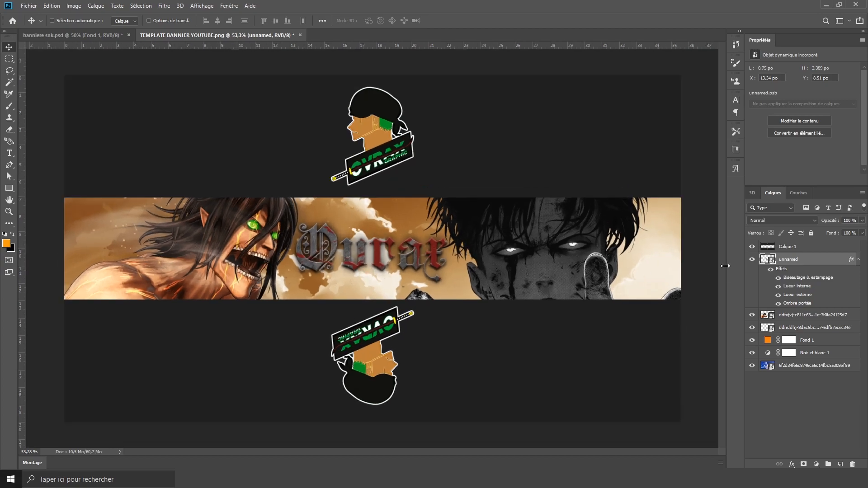
# - Create an empty layer directly above the titan character and set the Brush tool's hardness to 0 %
pyautogui.click(814, 319)
pyautogui.click(859, 260)
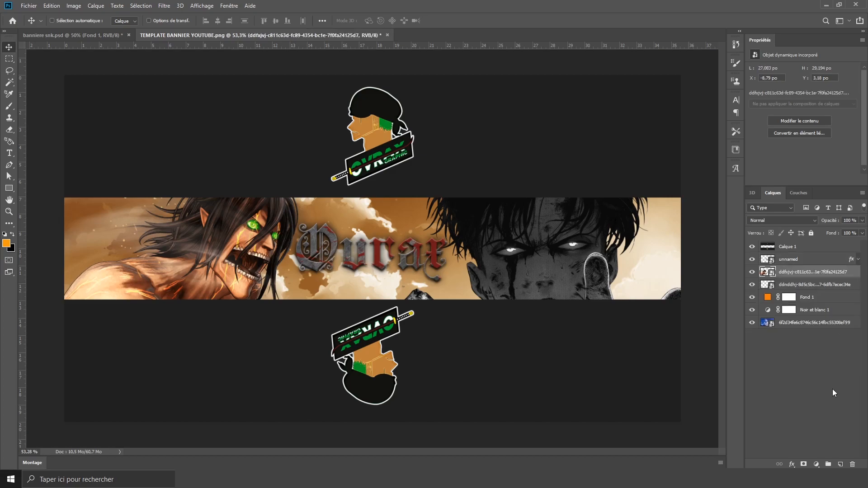
pyautogui.click(840, 465)
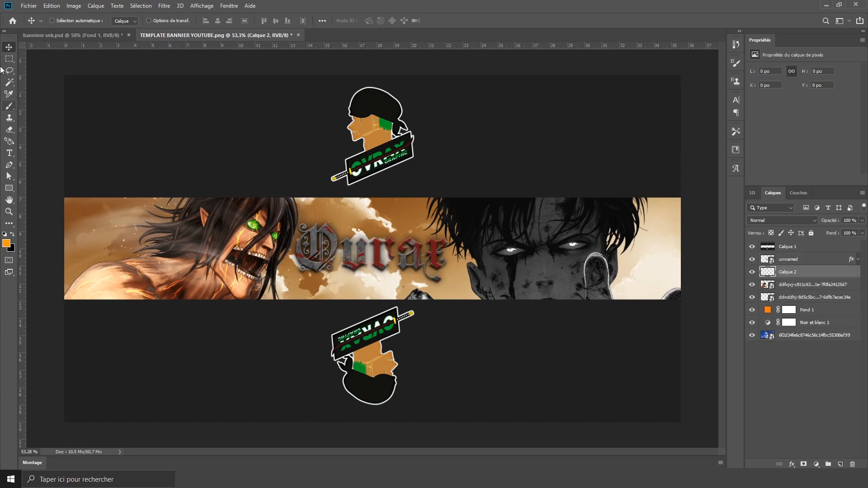
pyautogui.click(9, 106)
pyautogui.click(66, 20)
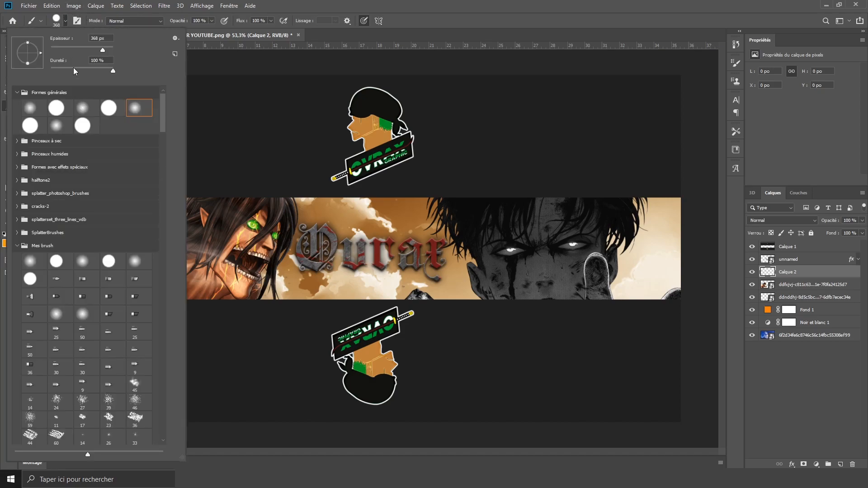
pyautogui.moveTo(71, 69); pyautogui.dragTo(1, 68)
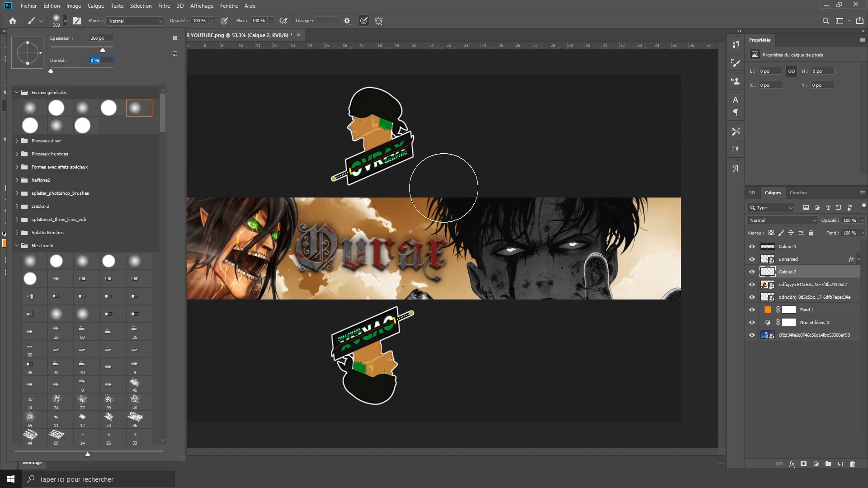
pyautogui.click(445, 175)
# - Paint soft orange glows over both eyes of the grey character and over the titan's eye, adapting the brush size to each
pyautogui.moveTo(360, 175)
pyautogui.mouseDown()
pyautogui.moveTo(389, 178)
pyautogui.moveTo(343, 184)
pyautogui.moveTo(383, 197)
pyautogui.moveTo(346, 203)
pyautogui.mouseUp()
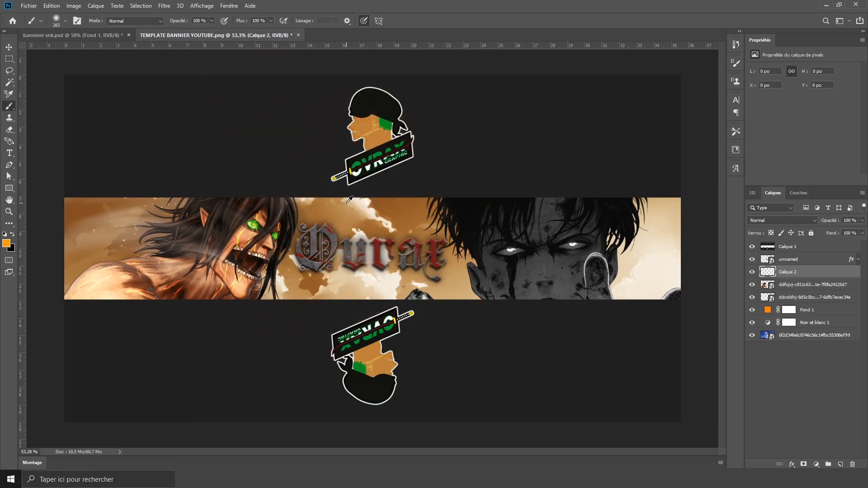
pyautogui.moveTo(501, 249); pyautogui.dragTo(510, 253)
pyautogui.click(511, 252)
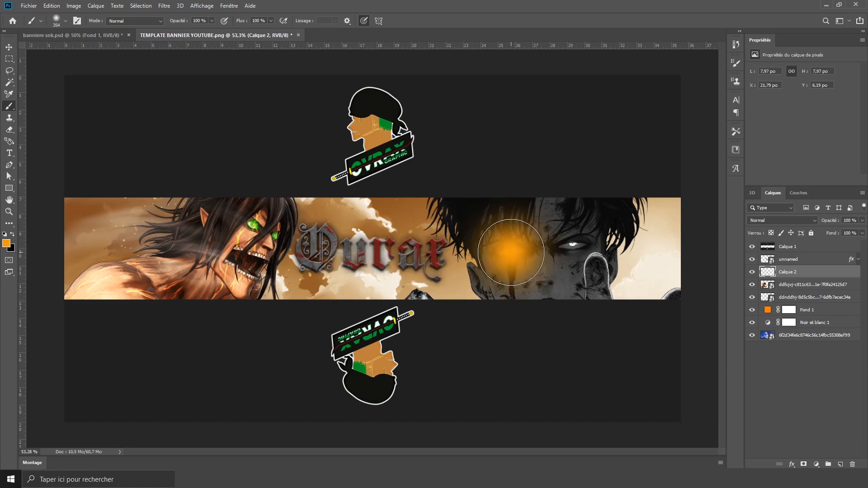
pyautogui.click(572, 247)
pyautogui.moveTo(261, 237); pyautogui.dragTo(239, 240)
pyautogui.click(254, 220)
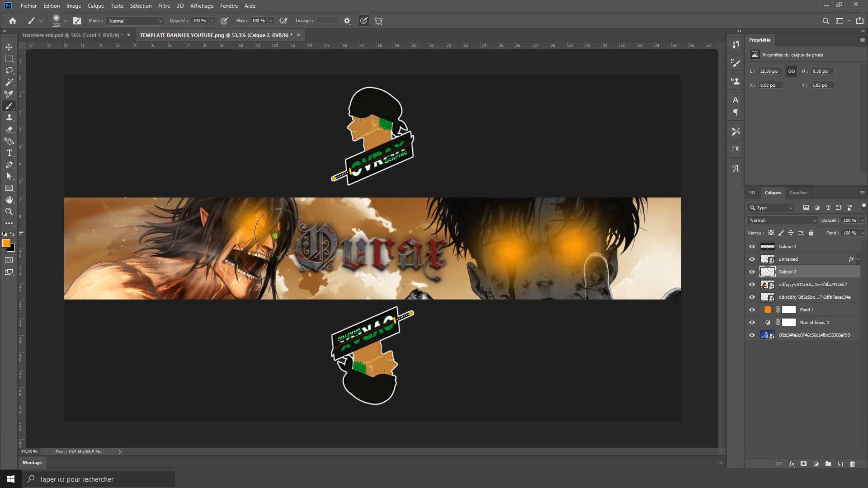
# - Set the orange eye-glow layer's blend mode to Densité couleur - and inspect the glowing eyes
pyautogui.click(771, 221)
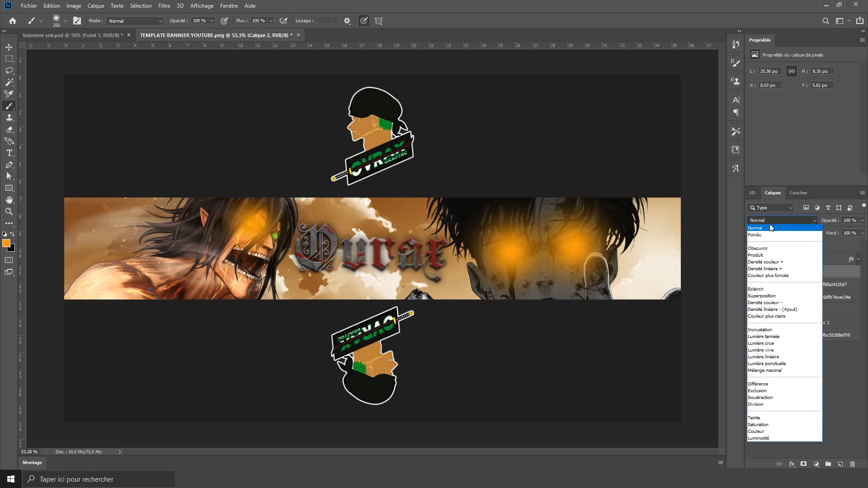
pyautogui.click(776, 304)
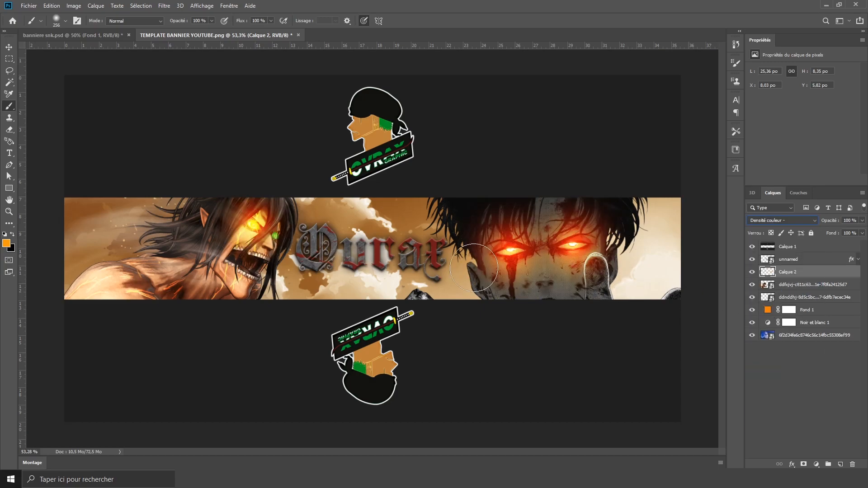
pyautogui.scroll(2, 385, 246)
pyautogui.scroll(5, 385, 246)
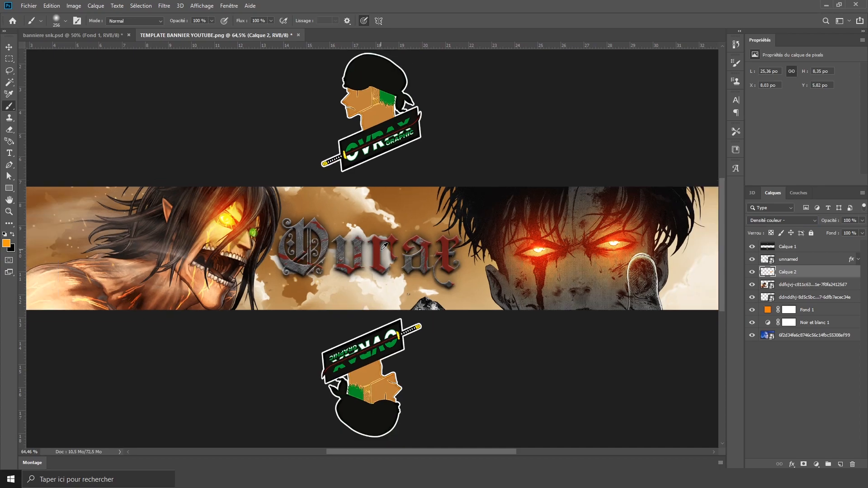
pyautogui.scroll(-6, 384, 246)
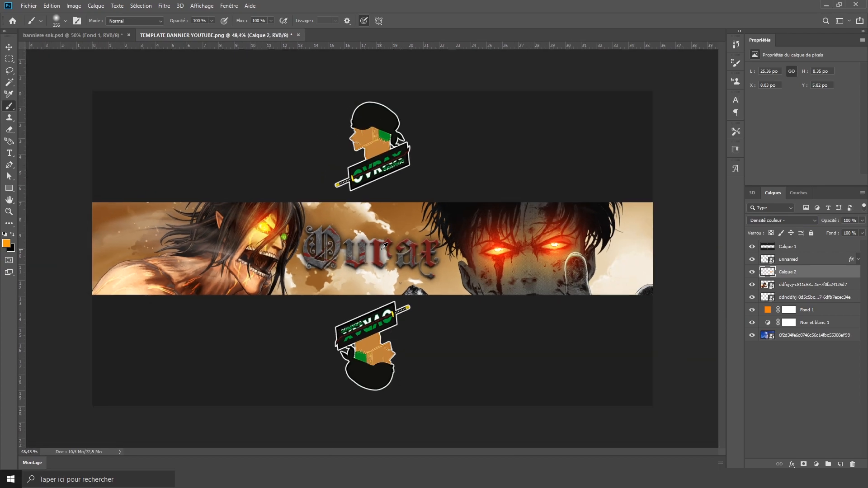
# - Place the PB010012.jpg light texture above the title and enlarge it to about 36.06 × 27.04 po so it covers the banner strip
pyautogui.press('v')
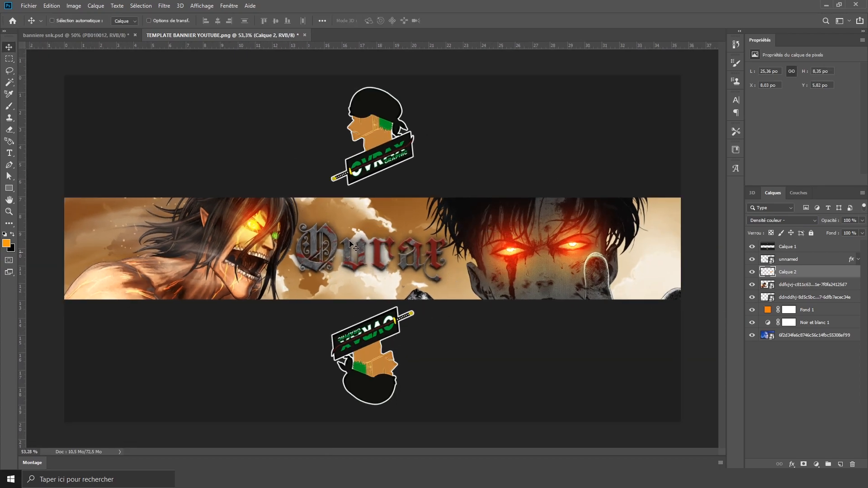
pyautogui.click(807, 260)
pyautogui.moveTo(517, 256); pyautogui.dragTo(681, 256)
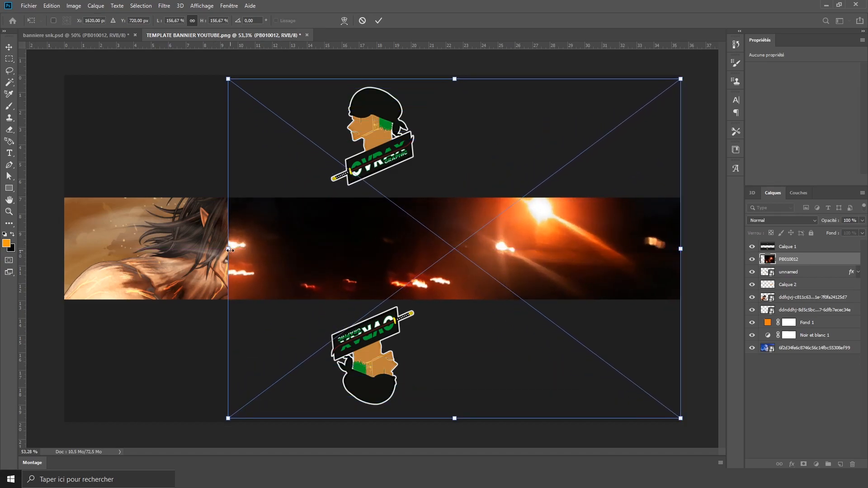
pyautogui.moveTo(228, 249); pyautogui.dragTo(57, 249)
pyautogui.moveTo(298, 289); pyautogui.dragTo(299, 273)
pyautogui.press('Return')
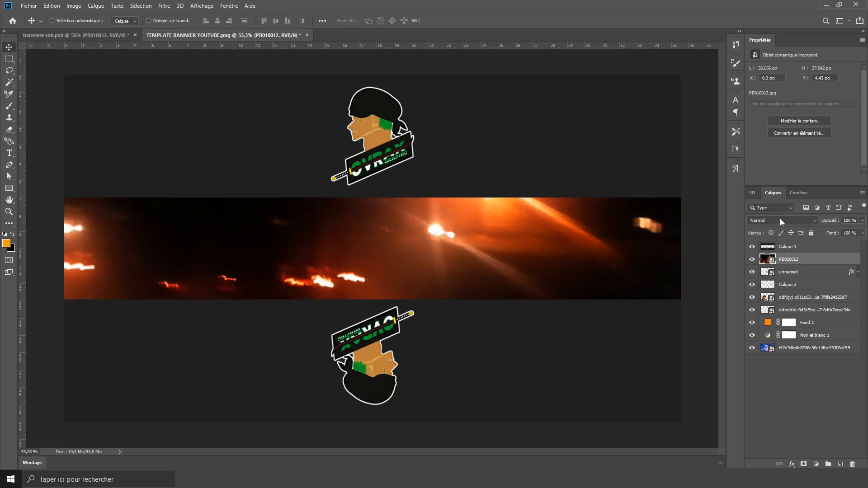
# - Blend the PB010012 light texture in Densité linéaire - (Ajout) mode at 68 % opacity
pyautogui.click(780, 220)
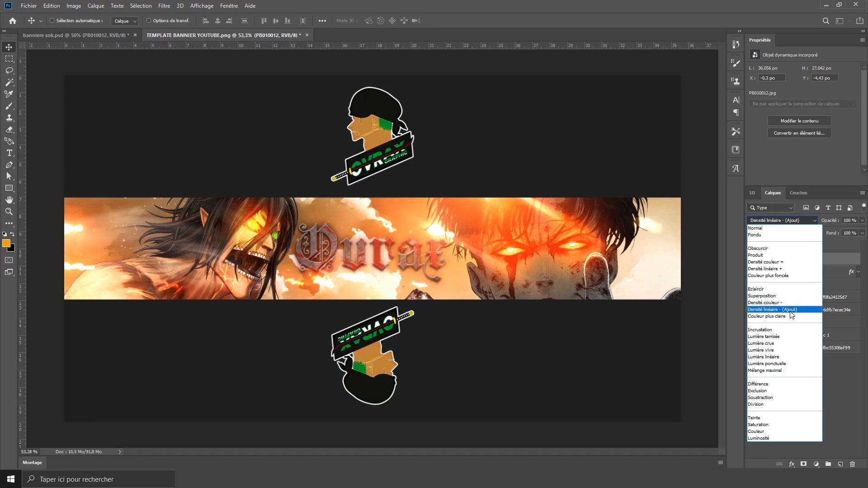
pyautogui.click(792, 312)
pyautogui.click(862, 220)
pyautogui.moveTo(861, 231)
pyautogui.mouseDown()
pyautogui.moveTo(841, 233)
pyautogui.moveTo(847, 236)
pyautogui.mouseUp()
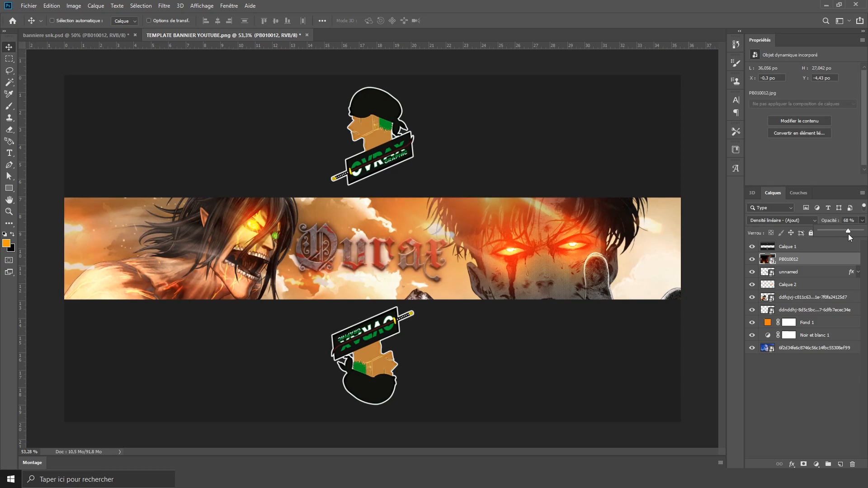
pyautogui.click(418, 69)
pyautogui.scroll(-3, 432, 209)
pyautogui.scroll(5, 431, 209)
pyautogui.hotkey('ctrl', '0')
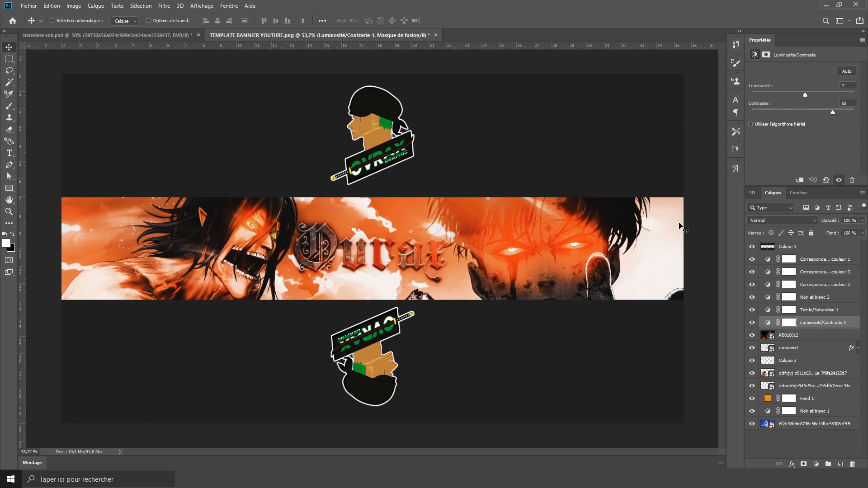
# - Review the settings of the Teinte/Saturation, Noir et blanc 2 and three Correspondance de couleur adjustment layers, including their 3DLUT choices
pyautogui.click(811, 311)
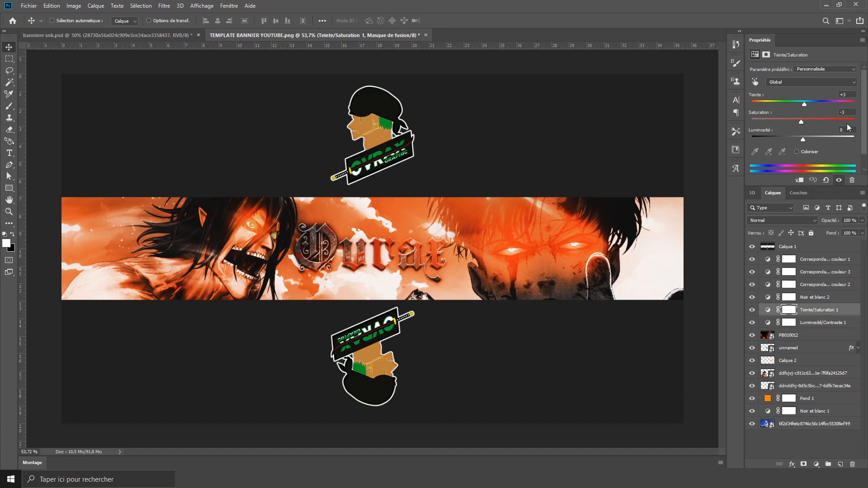
pyautogui.click(816, 298)
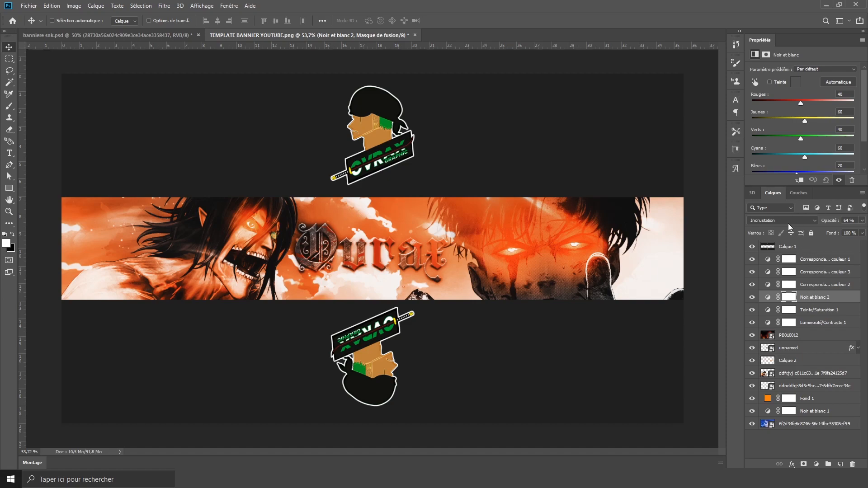
pyautogui.click(841, 285)
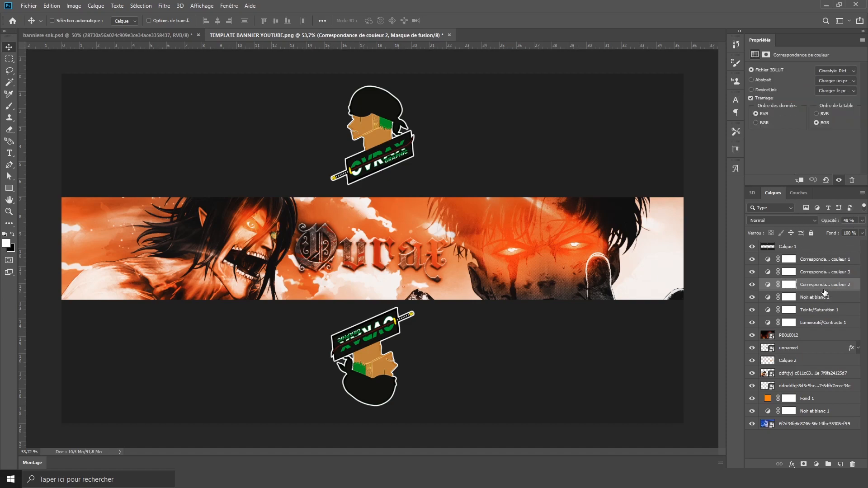
pyautogui.click(837, 70)
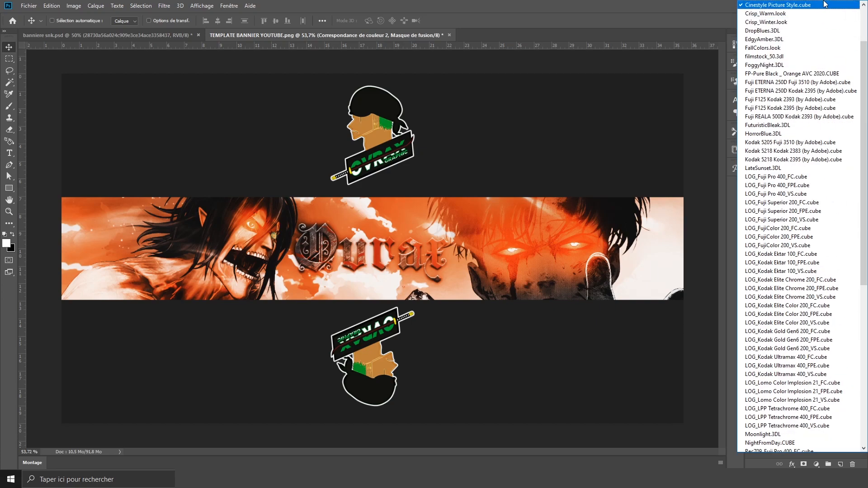
pyautogui.click(677, 80)
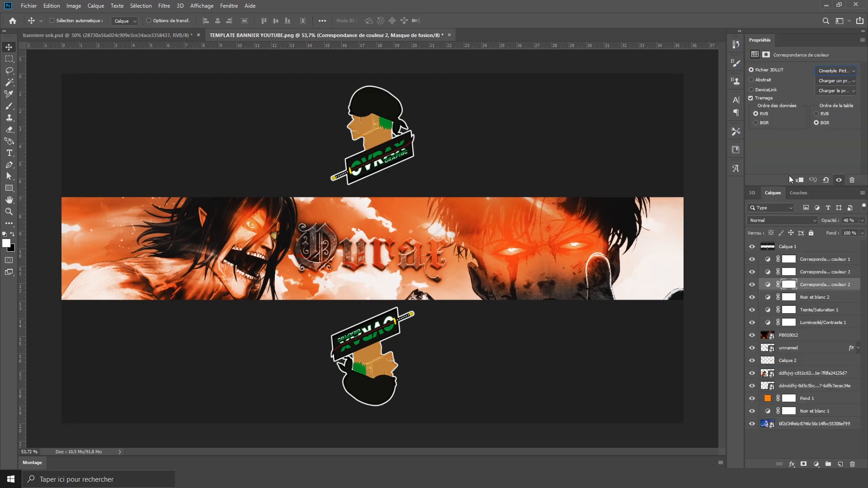
pyautogui.click(817, 273)
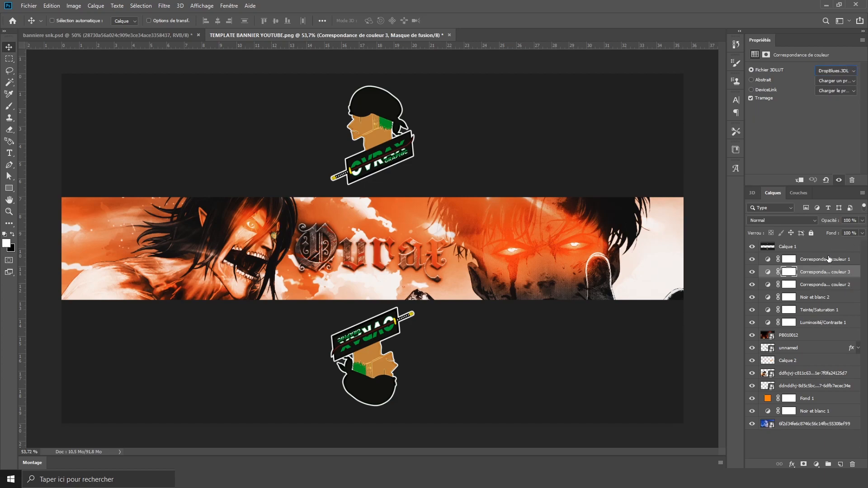
pyautogui.click(828, 260)
pyautogui.click(827, 71)
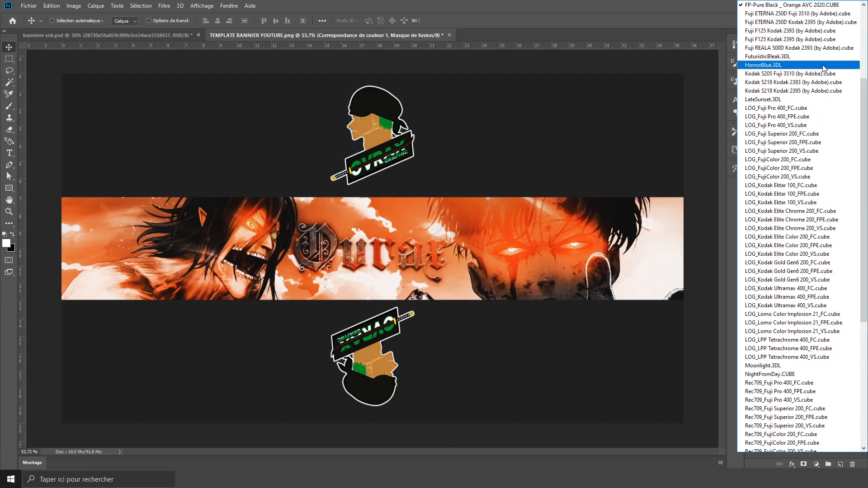
pyautogui.click(719, 150)
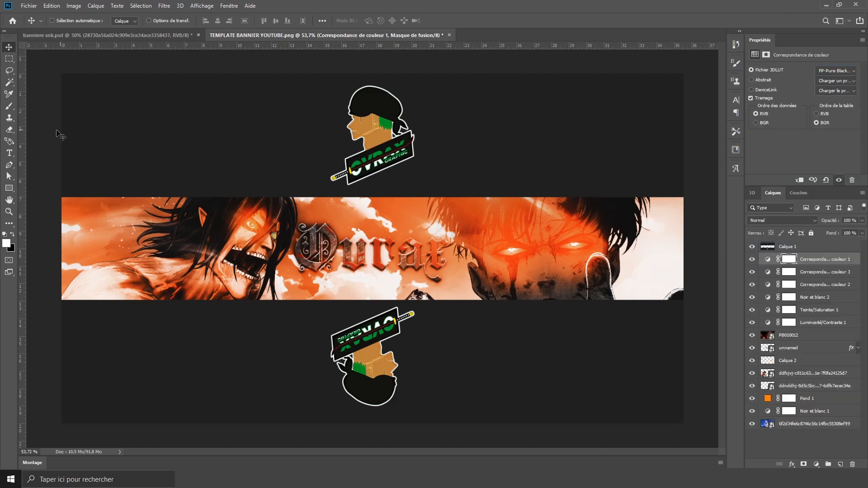
pyautogui.scroll(-1, 315, 305)
pyautogui.scroll(2, 315, 306)
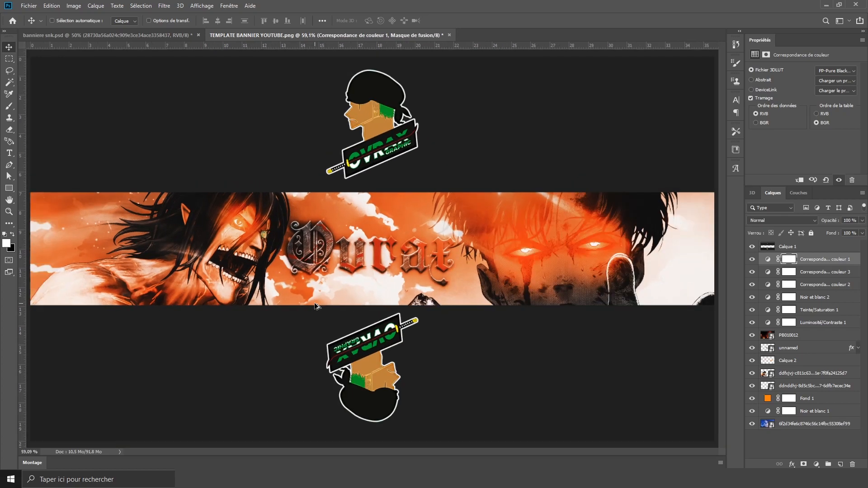
pyautogui.scroll(-1, 315, 305)
pyautogui.scroll(-1, 315, 305)
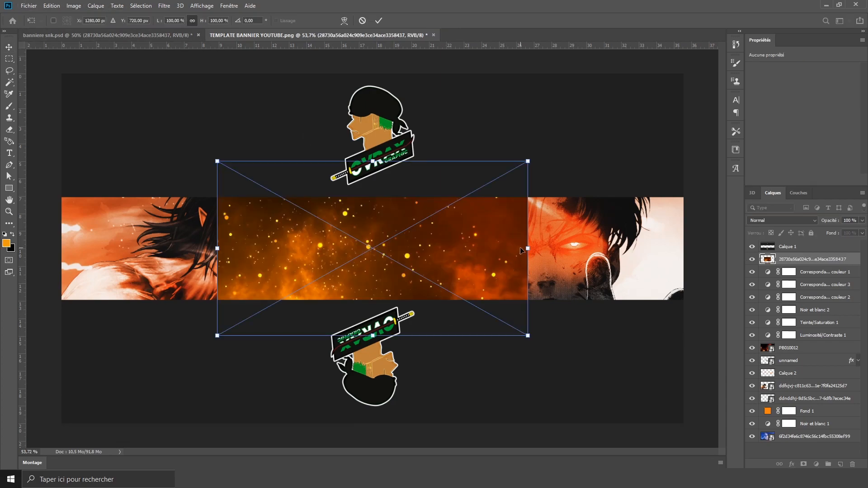
# - Enlarge the fiery spark texture to about 35.86 × 20.17 po to cover the banner strip and blend it in Densité couleur - mode
pyautogui.moveTo(582, 248); pyautogui.dragTo(683, 249)
pyautogui.moveTo(217, 248); pyautogui.dragTo(52, 255)
pyautogui.press('Return')
pyautogui.click(769, 221)
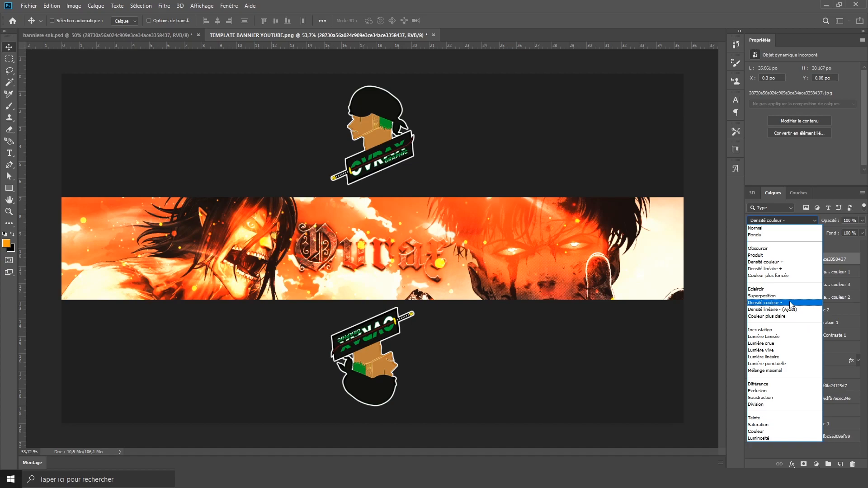
pyautogui.click(790, 304)
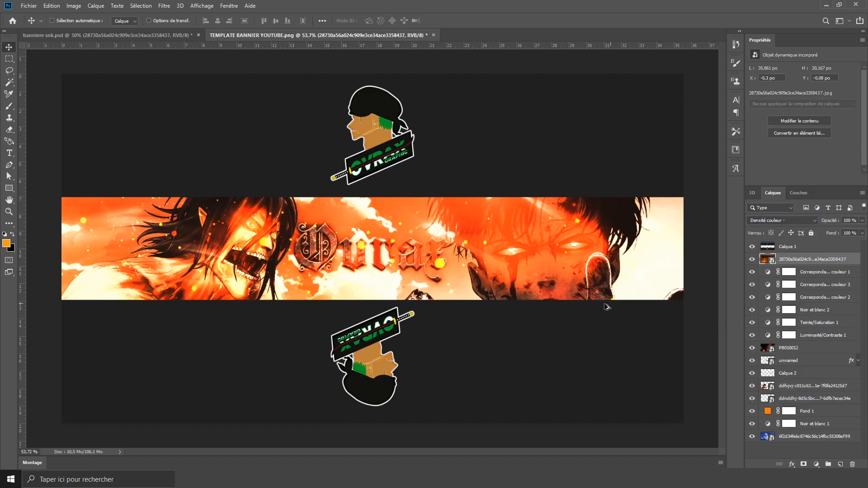
# - Examine the whole banner with its spark overlay and color grading at several magnifications
pyautogui.scroll(1, 591, 329)
pyautogui.scroll(-1, 591, 329)
pyautogui.scroll(1, 472, 345)
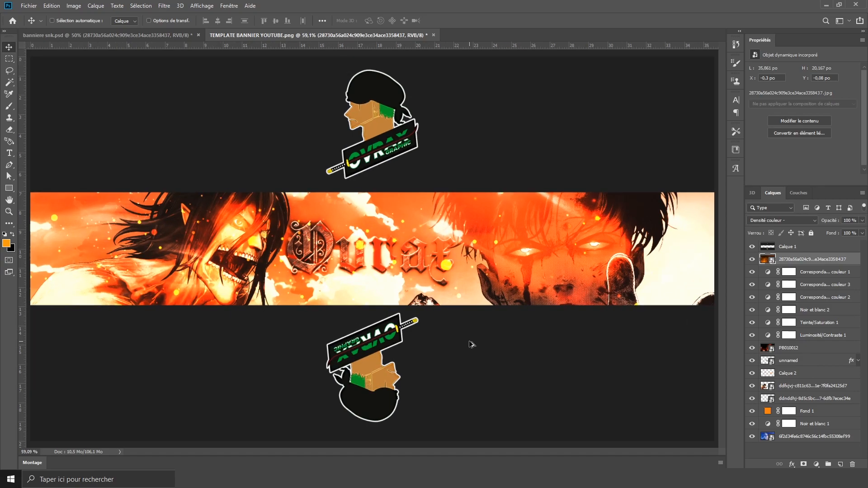
pyautogui.scroll(-1, 472, 344)
pyautogui.scroll(2, 472, 344)
pyautogui.scroll(-2, 471, 345)
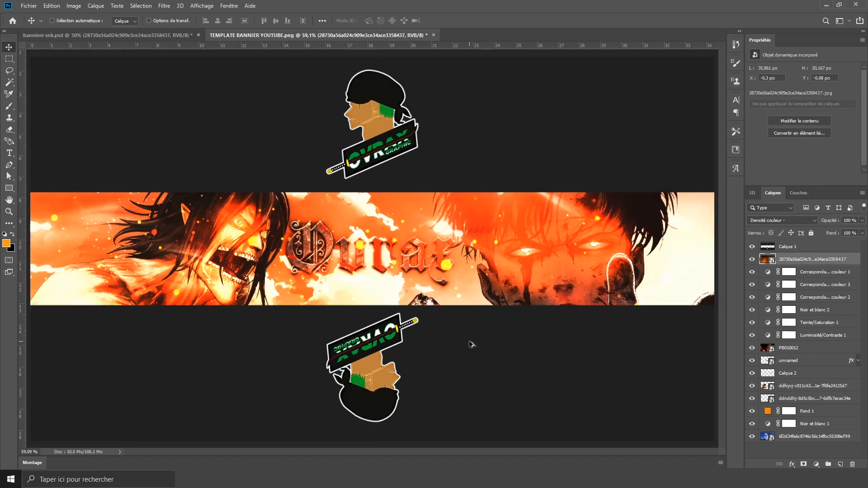
pyautogui.scroll(1, 472, 345)
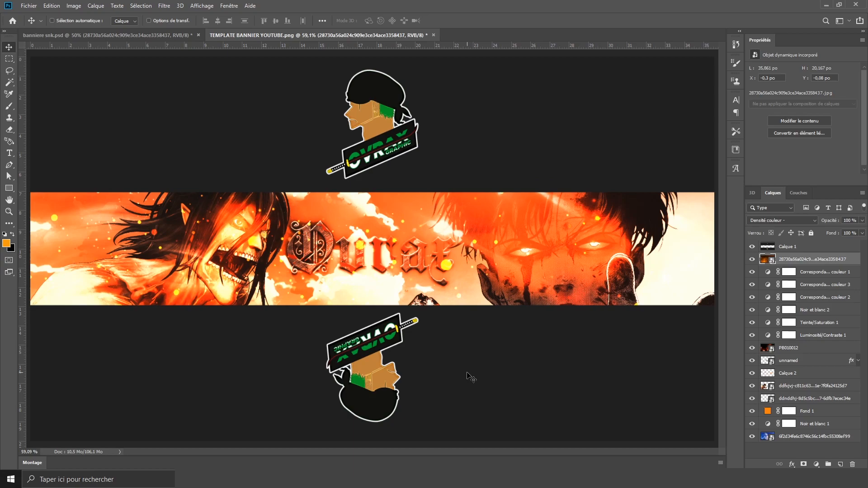
pyautogui.scroll(-1, 471, 377)
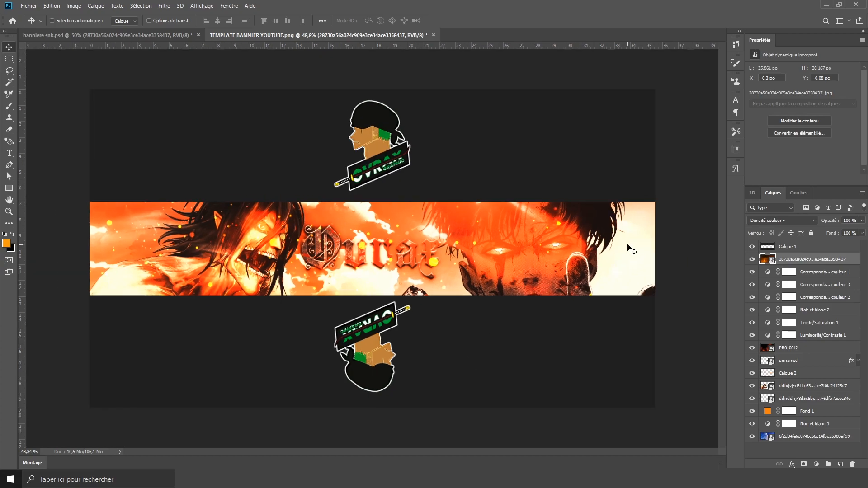
pyautogui.scroll(1, 484, 304)
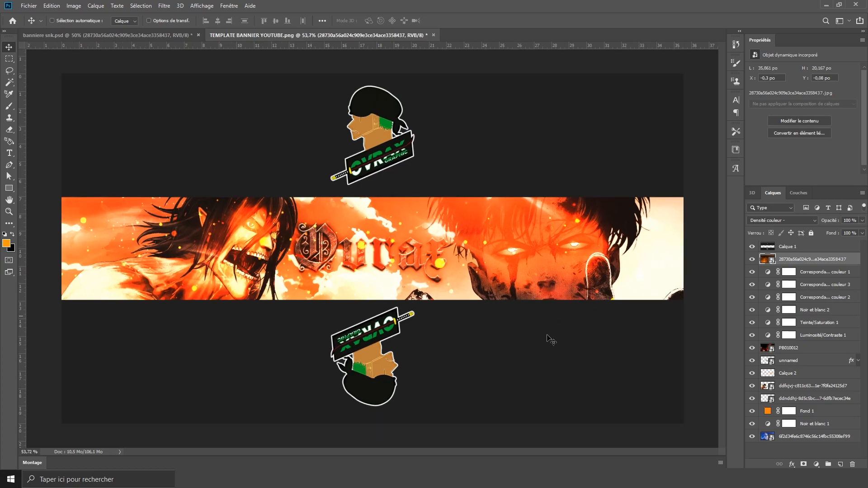